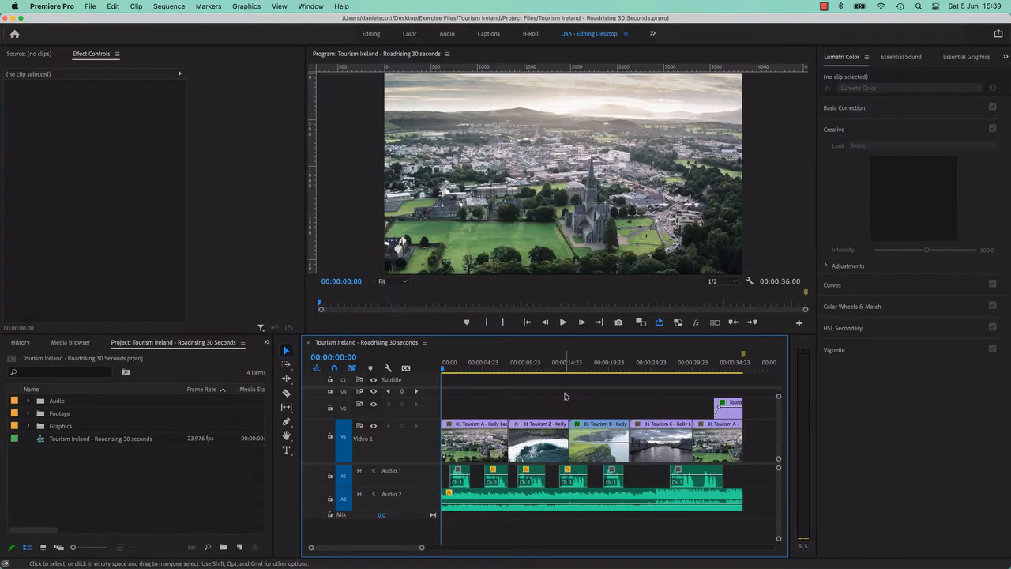
Open the sequence's export settings and look through the available publishing destinations.
key("super+m")
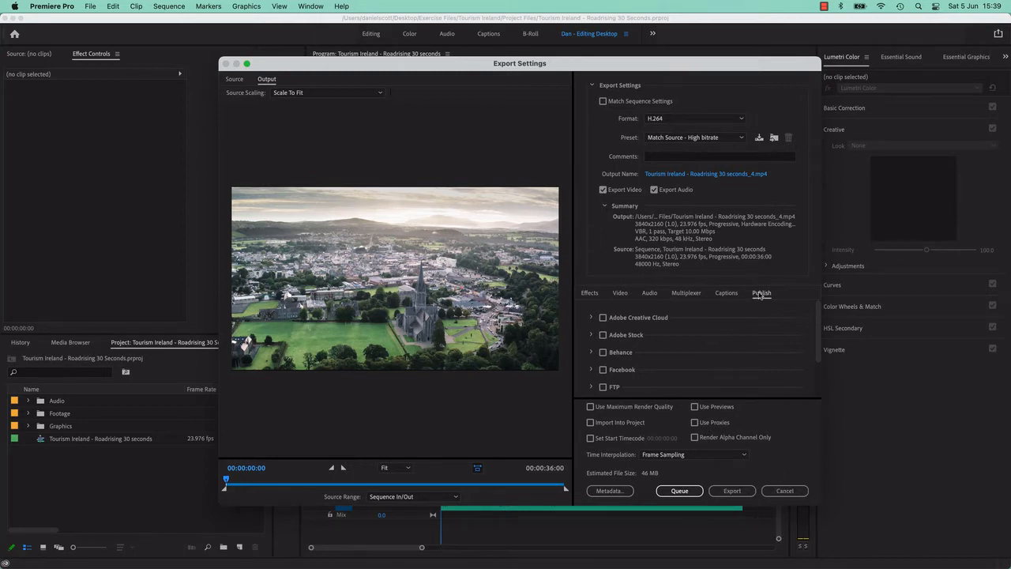
scroll(623, 393, "down", 2)
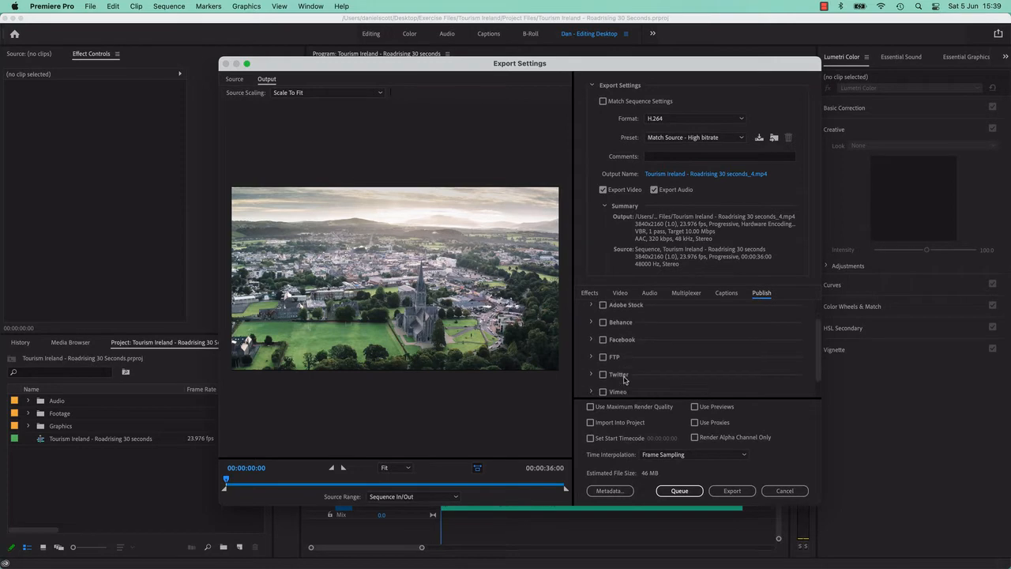
scroll(625, 395, "up", 2)
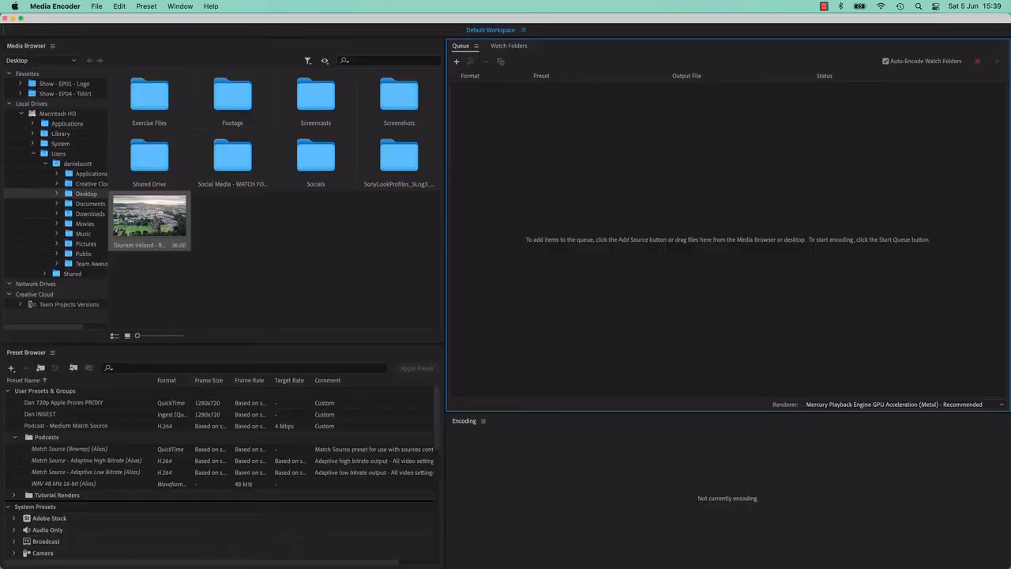
In Media Encoder, queue the Tourism Ireland video, open its export settings and collapse the Creative Cloud, Stock and Behance publishing sections.
left_click_drag(193, 228, 604, 122)
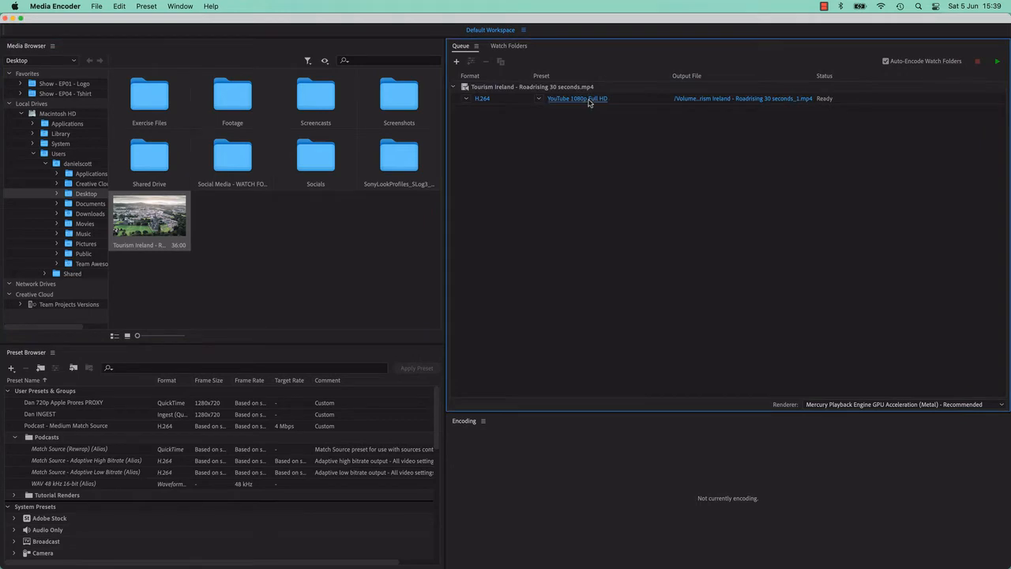
left_click(589, 100)
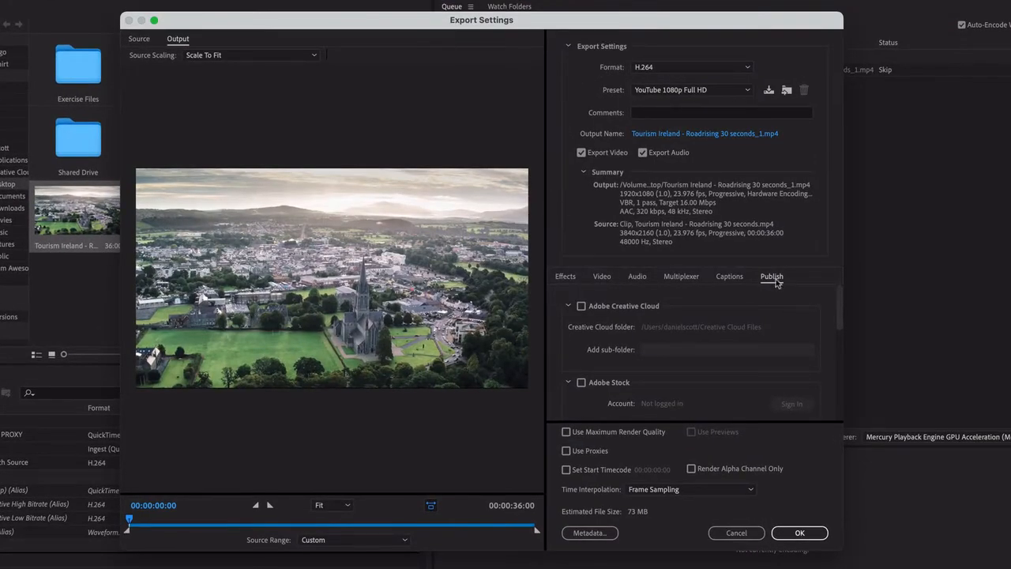
left_click(568, 306)
left_click(568, 327)
left_click(568, 347)
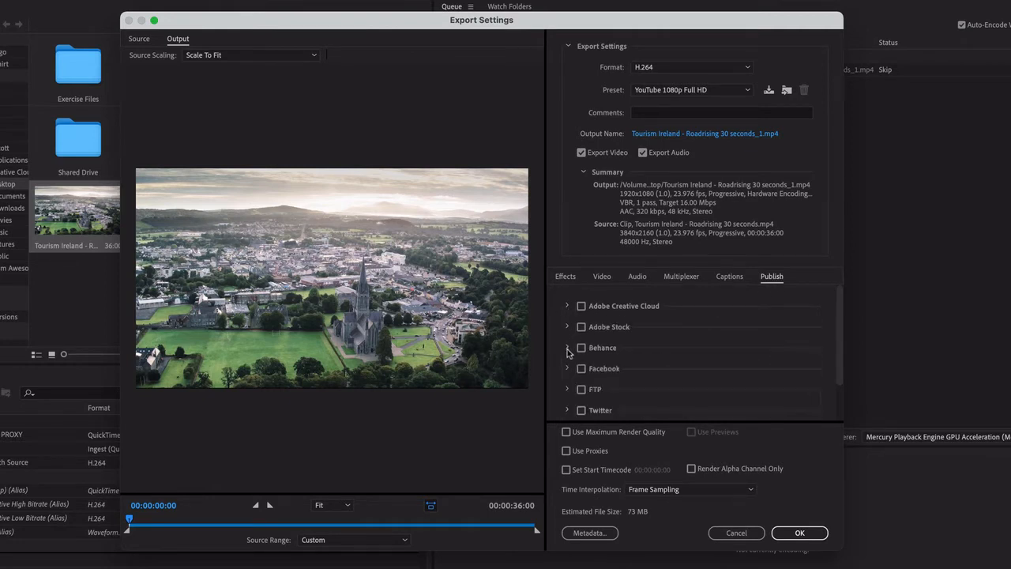
Enable publishing to Facebook with Bring Your Own Laptop kept as the target page.
scroll(630, 379, "down", 2)
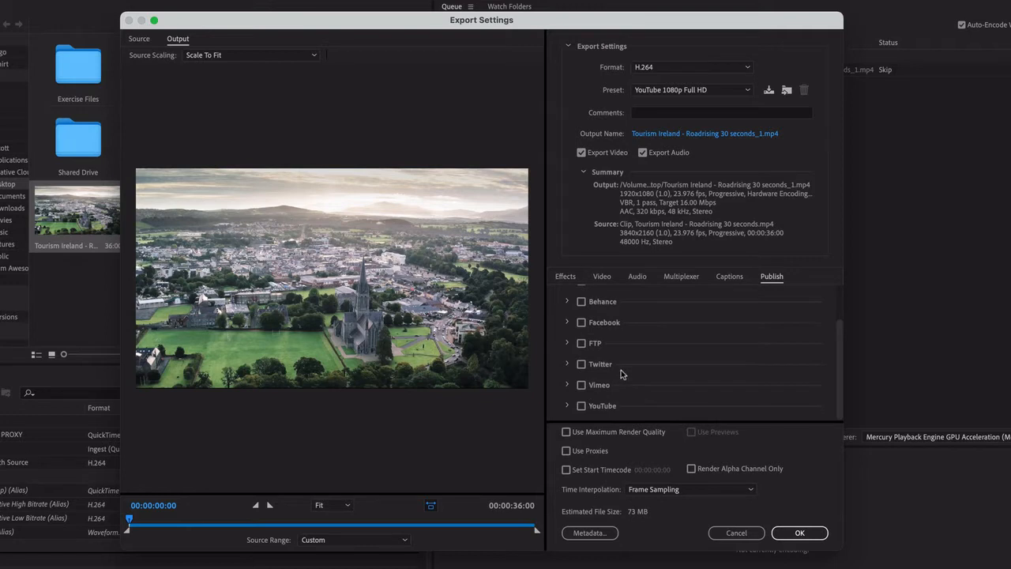
left_click(568, 322)
left_click(582, 323)
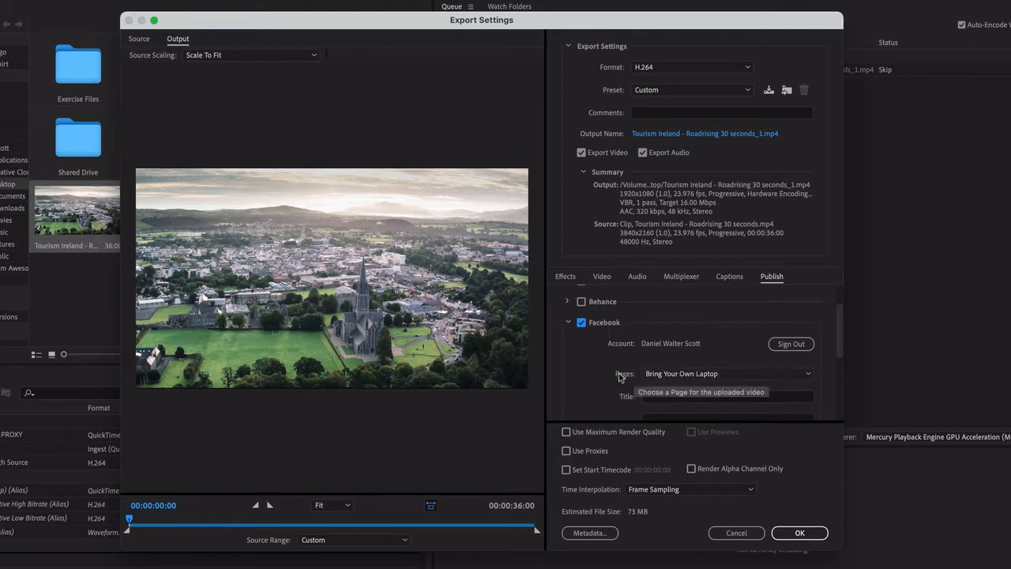
left_click(686, 380)
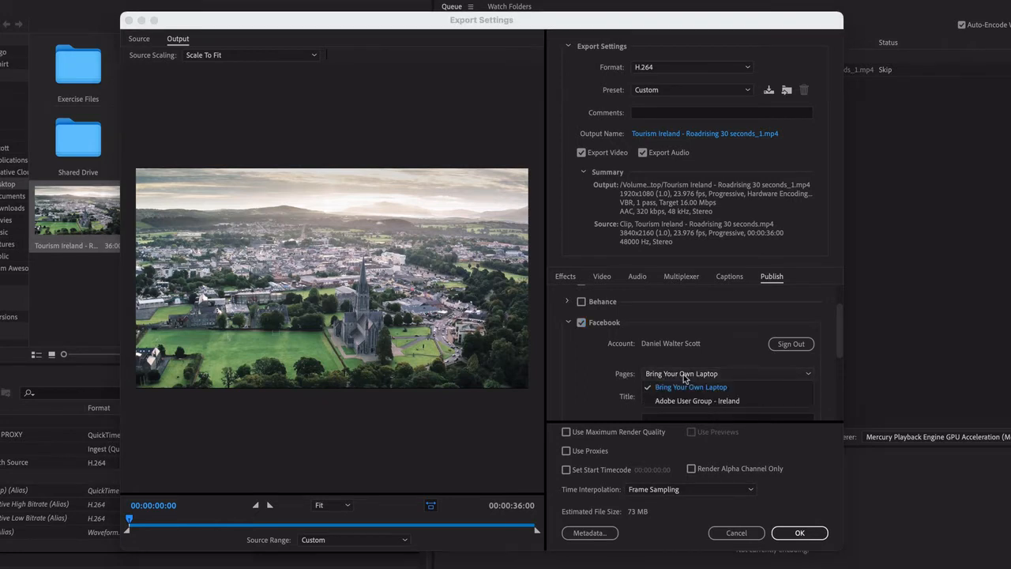
left_click(698, 353)
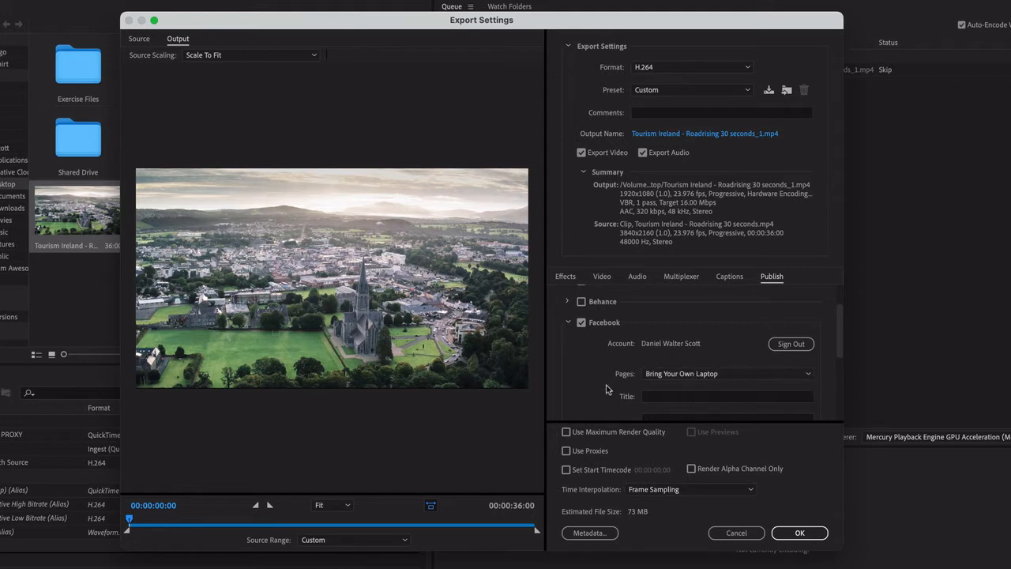
Review the Facebook title, description and local file deletion options, and collapse that section.
scroll(610, 389, "down", 1)
scroll(613, 384, "up", 1)
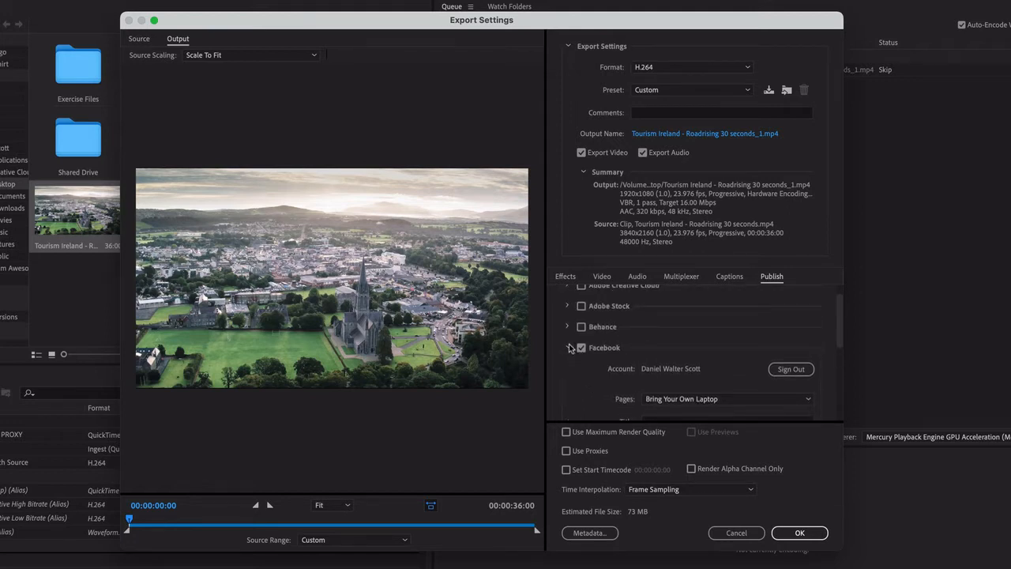
left_click(569, 348)
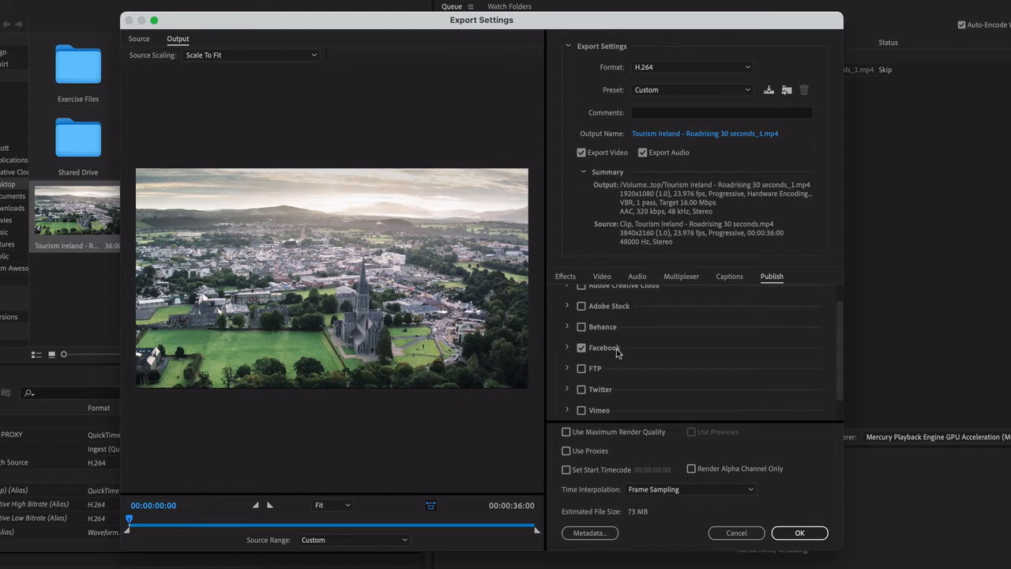
left_click(568, 348)
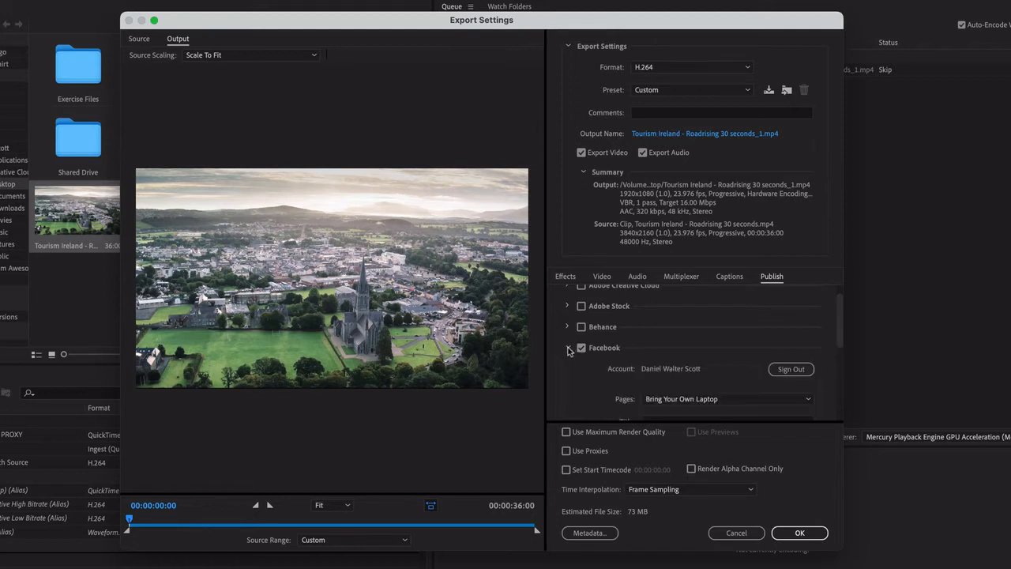
scroll(614, 378, "down", 3)
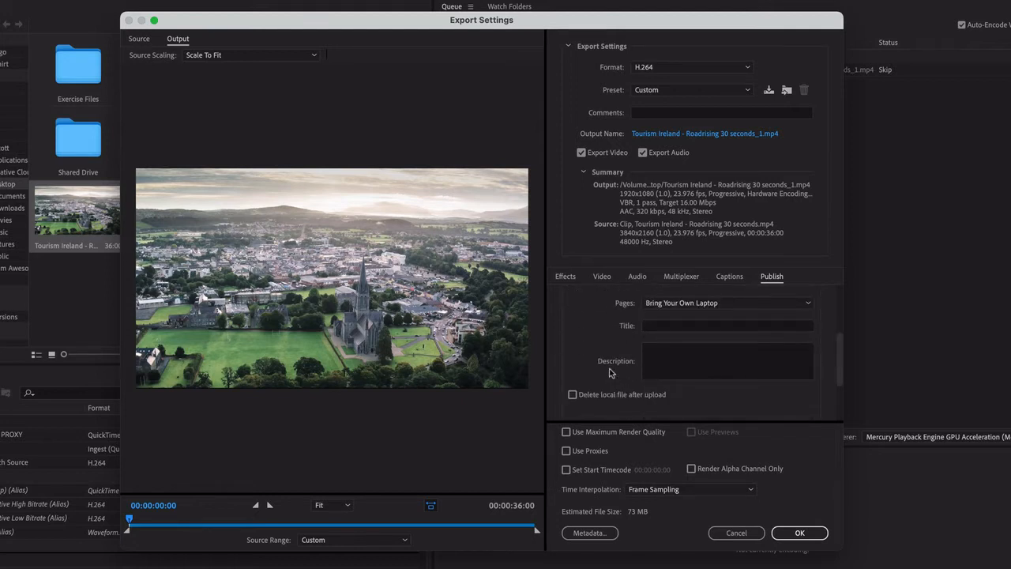
scroll(610, 377, "up", 1)
scroll(597, 351, "up", 2)
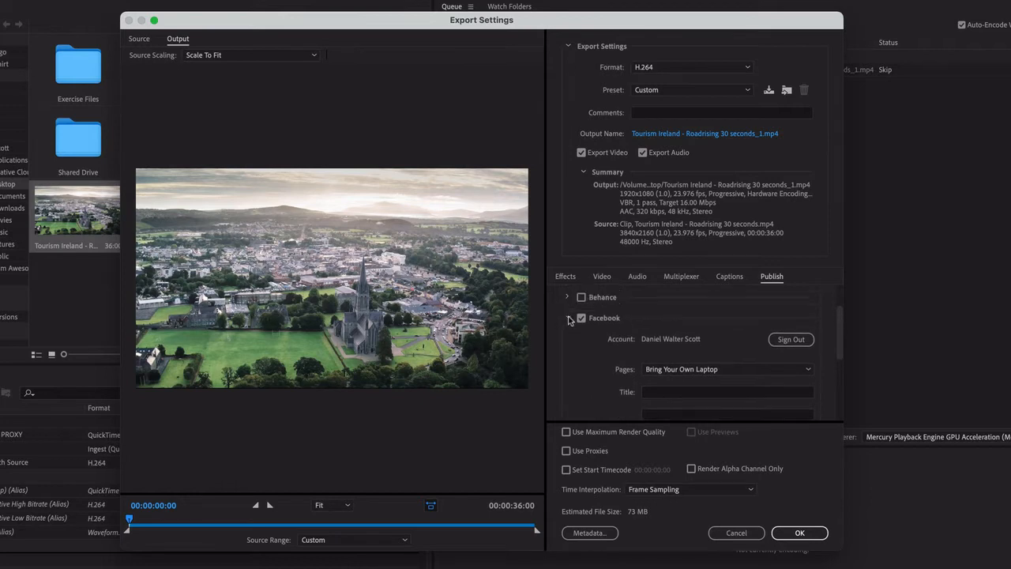
left_click(569, 318)
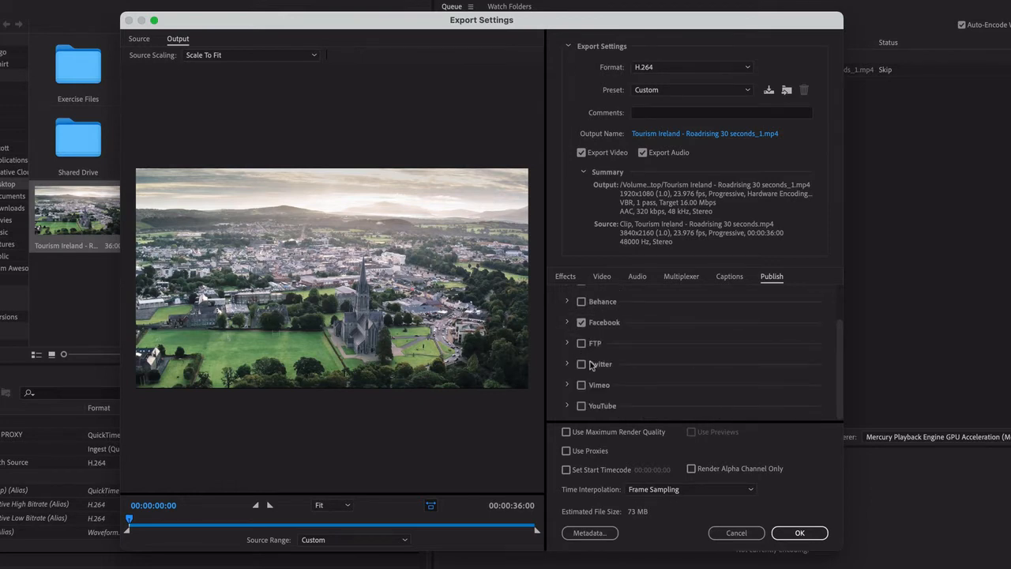
Enable publishing to YouTube and assign the playlist "BYOL Show: How to Design a Logo for Beginners".
left_click(581, 407)
left_click(567, 405)
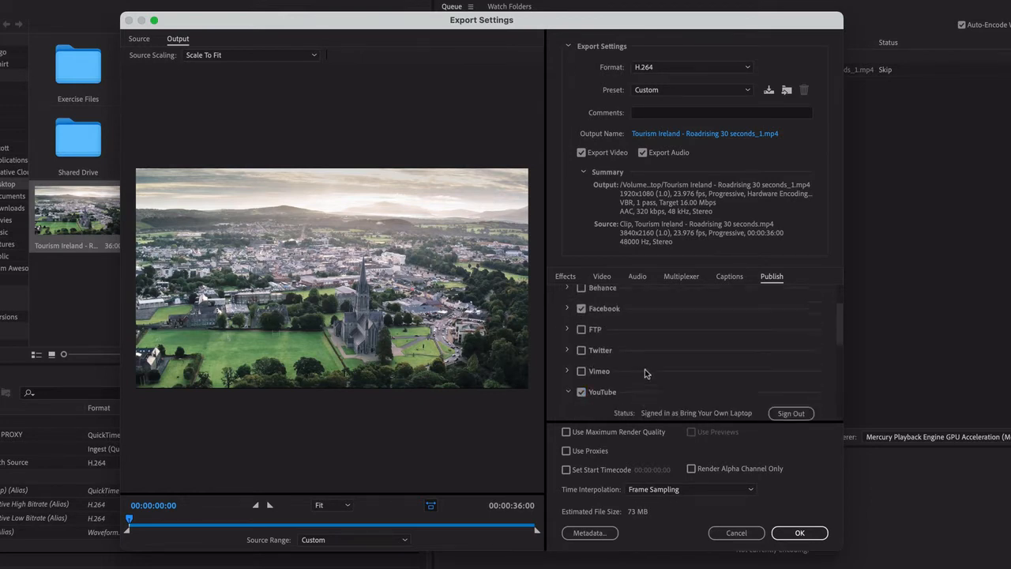
scroll(648, 373, "down", 2)
scroll(682, 362, "down", 2)
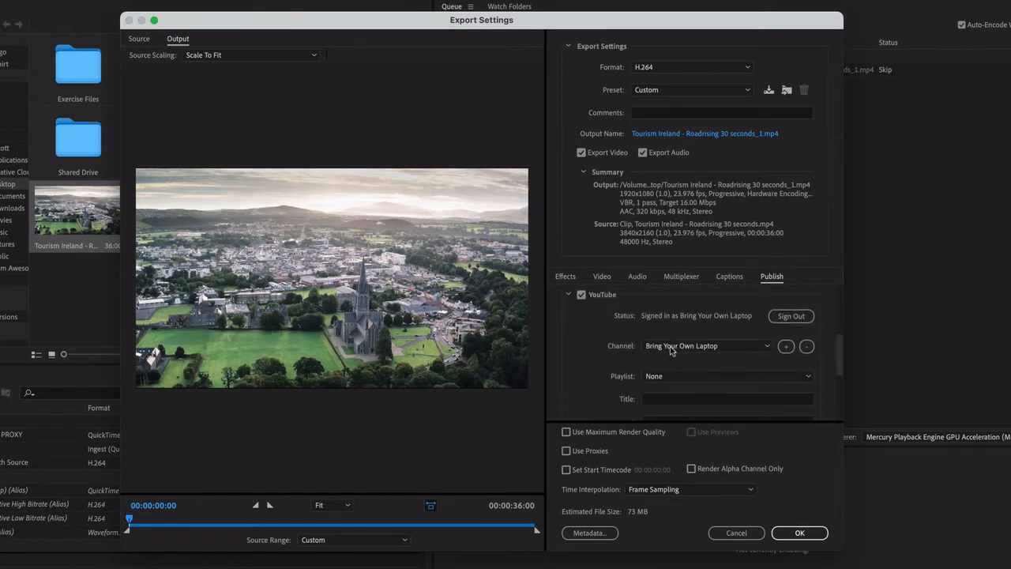
left_click(672, 376)
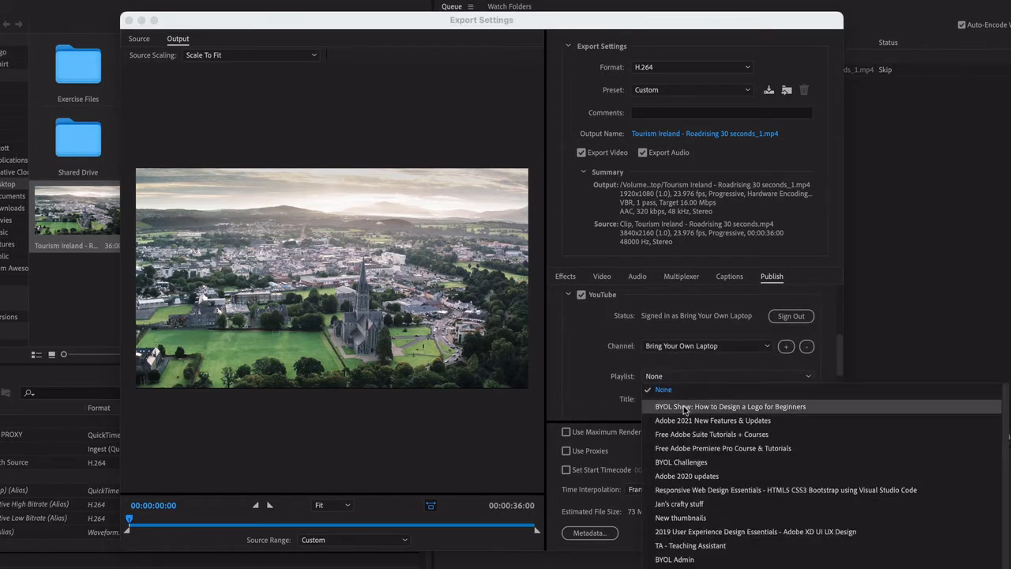
left_click(686, 407)
Set the YouTube privacy to Unlisted and paste the tags "Irish holiday, Ireland tourism, Ireland Getaway, Visiting Ireland".
scroll(614, 368, "down", 2)
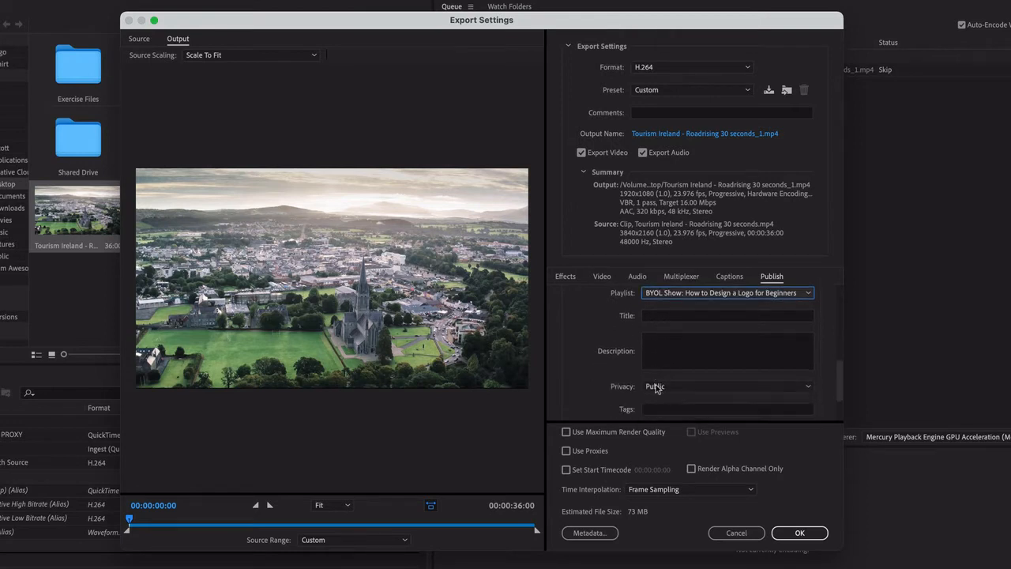
scroll(658, 391, "down", 2)
scroll(643, 396, "down", 1)
left_click(664, 360)
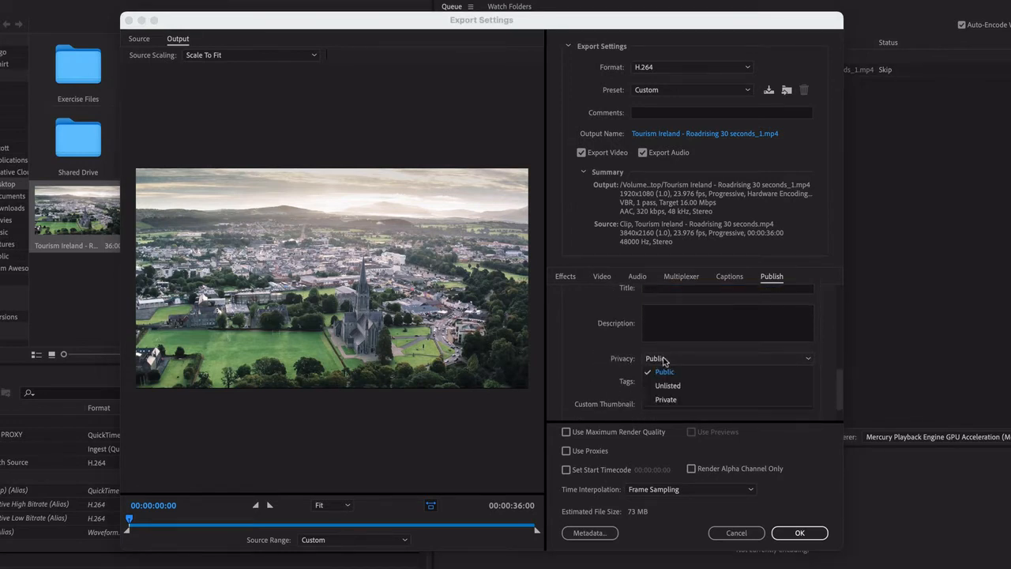
left_click(670, 386)
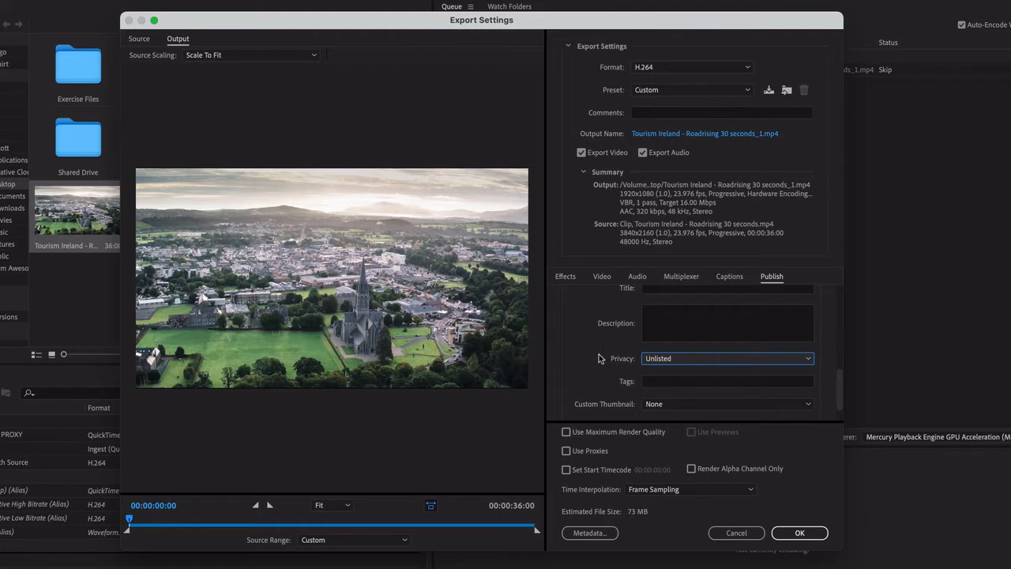
left_click(659, 380)
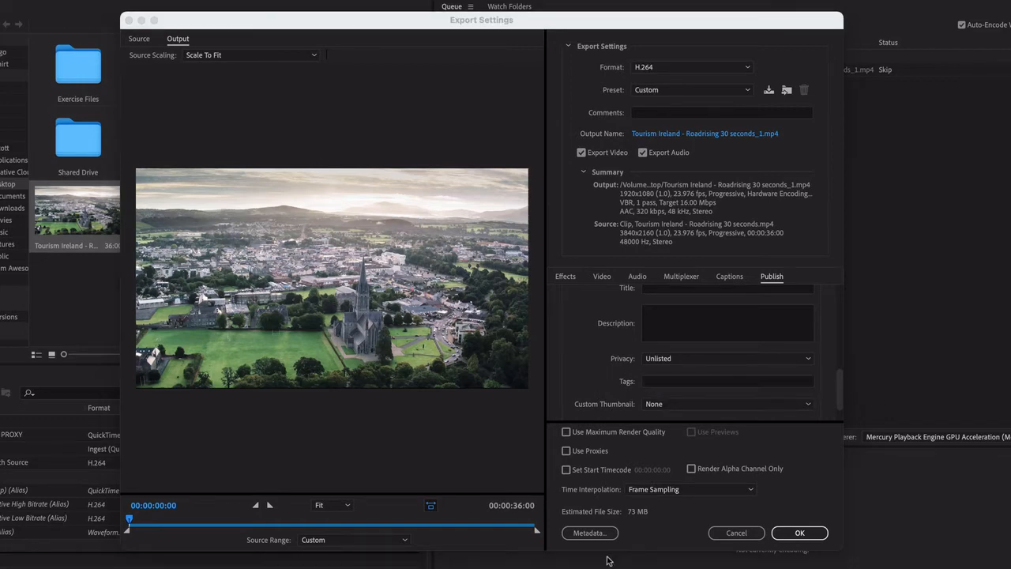
key("super+v")
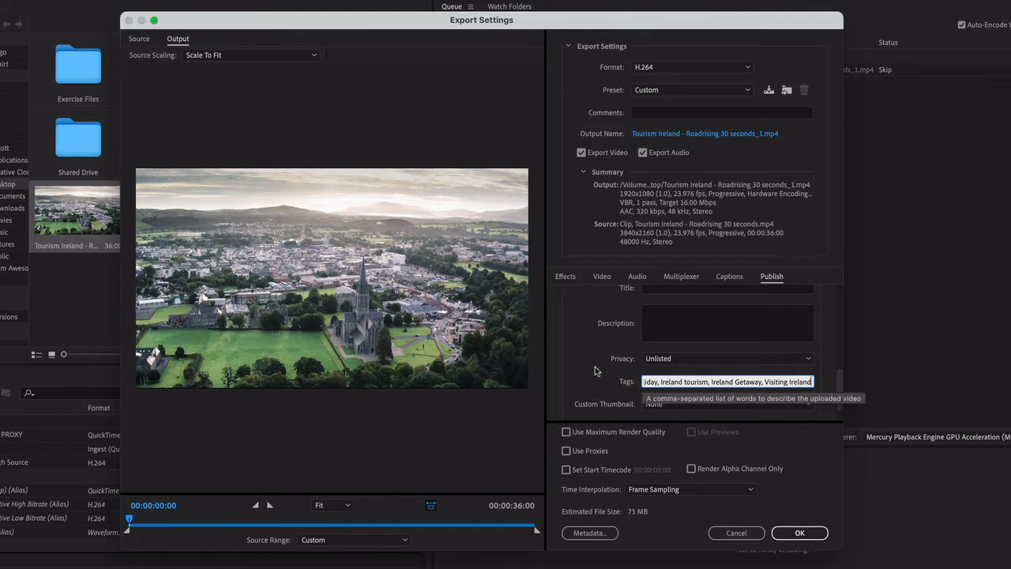
Set the YouTube custom thumbnail to the source video frame at 00:00:34:06 showing the "Ireland Awaits You" logo.
left_click(682, 404)
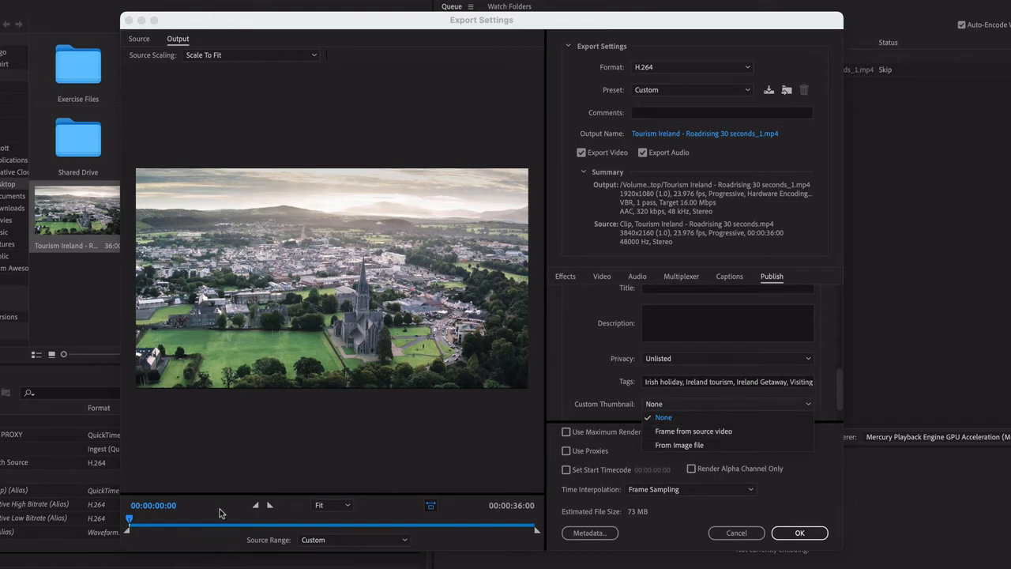
left_click_drag(219, 522, 515, 521)
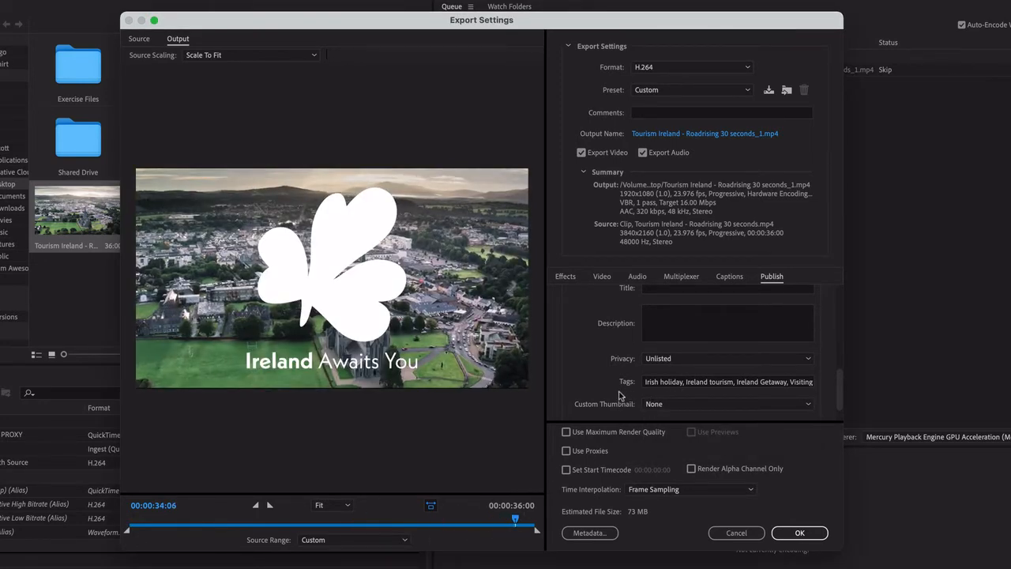
scroll(622, 396, "down", 1)
left_click(666, 377)
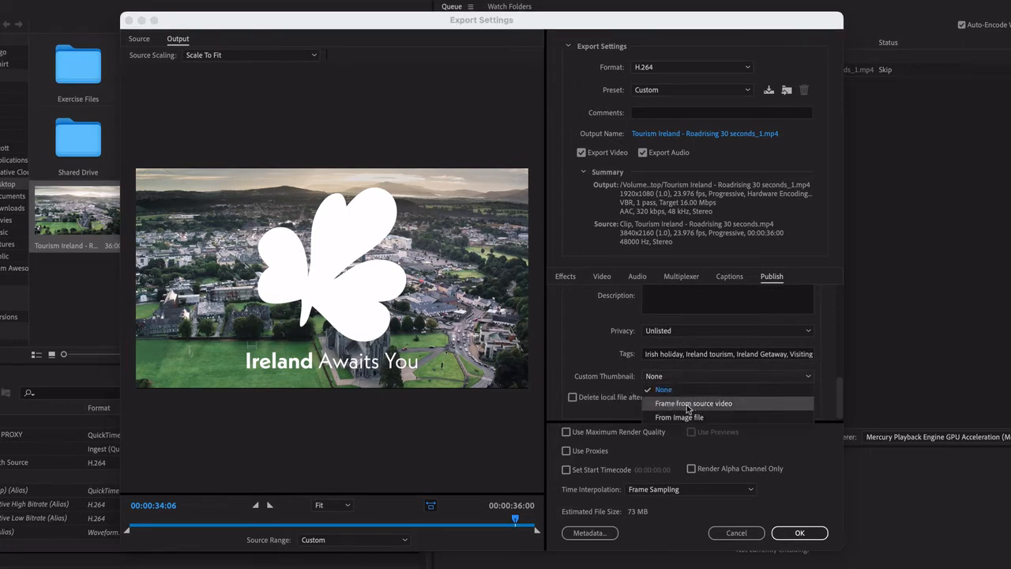
left_click(686, 404)
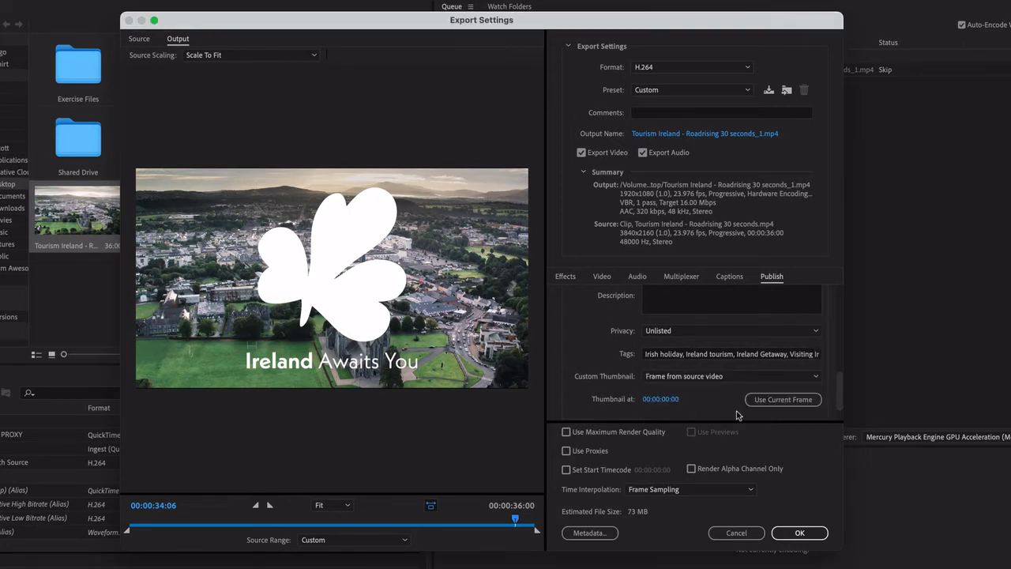
left_click(778, 400)
left_click(718, 378)
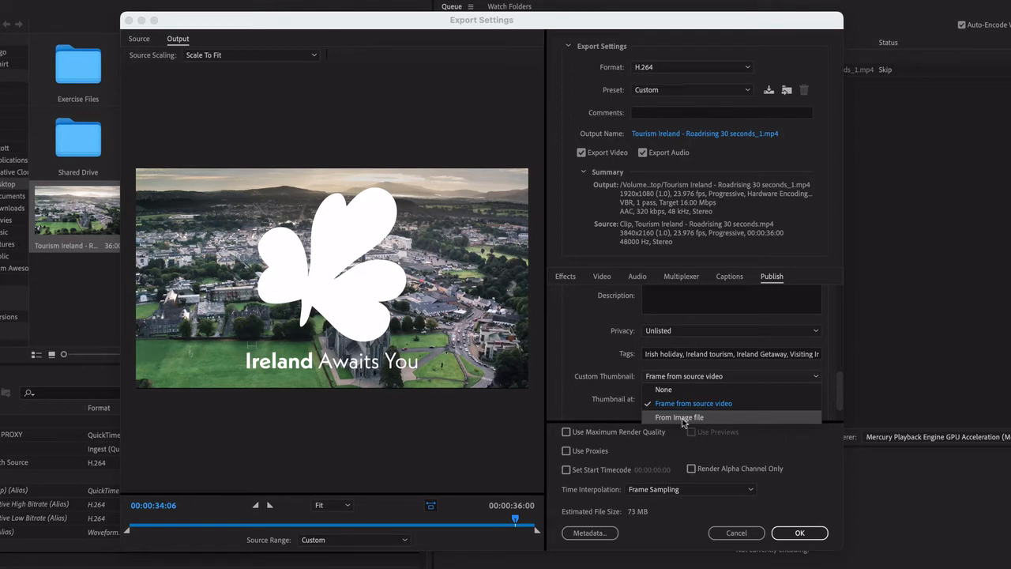
left_click(587, 341)
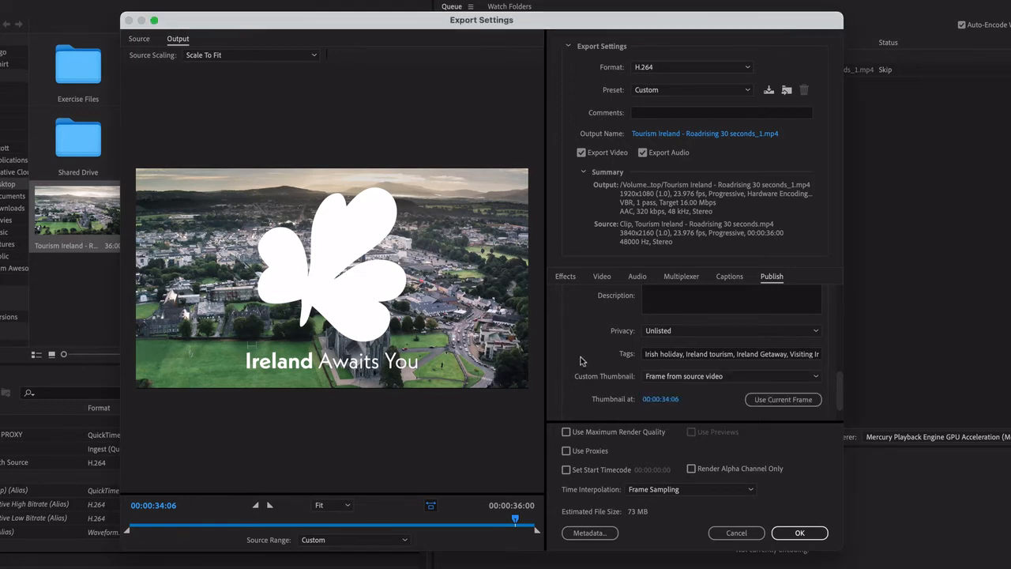
Enable publishing to Adobe Creative Cloud with the sub-folder "Tiktok" and collapse that section.
scroll(582, 360, "down", 2)
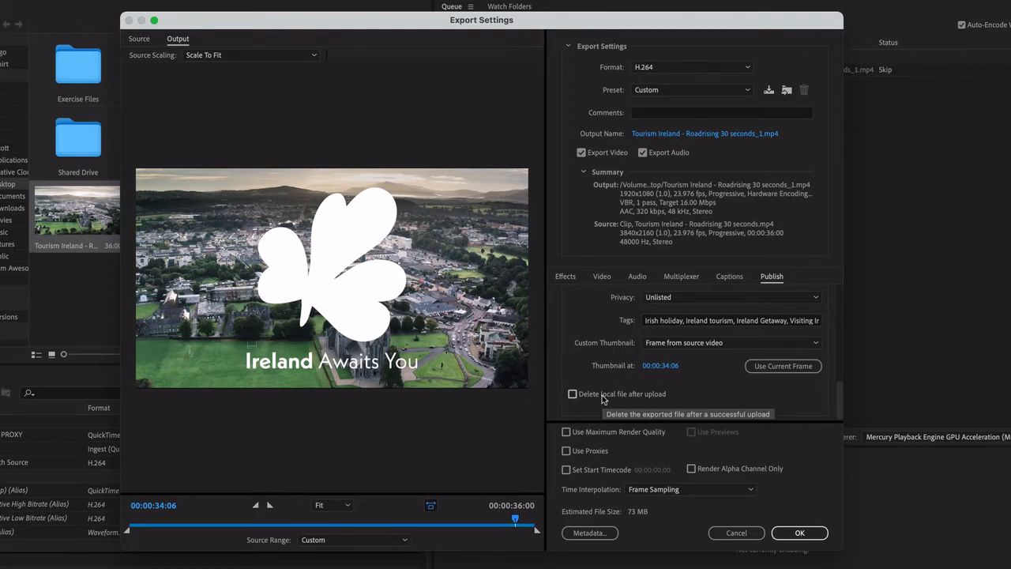
scroll(589, 383, "up", 6)
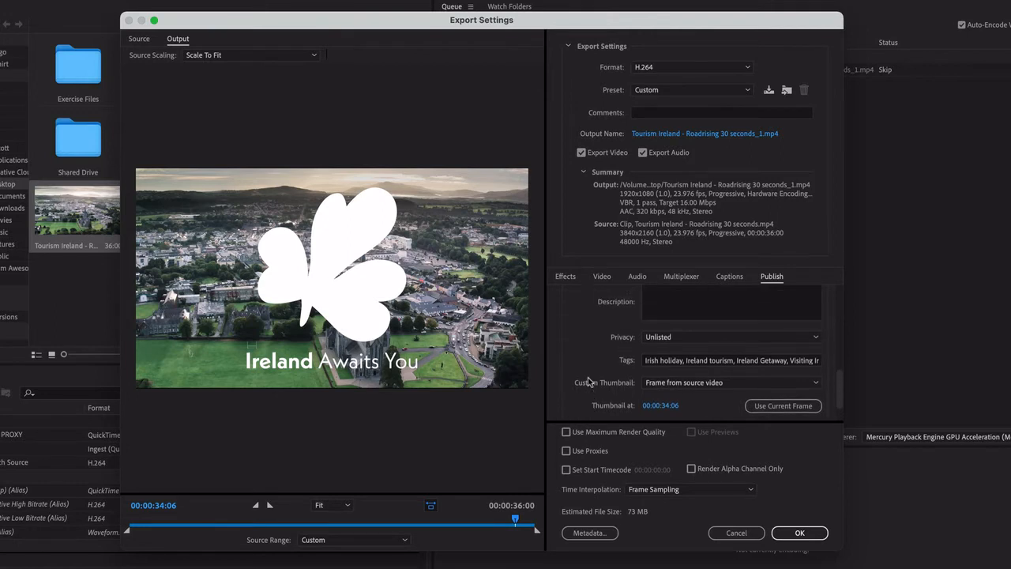
scroll(588, 384, "up", 5)
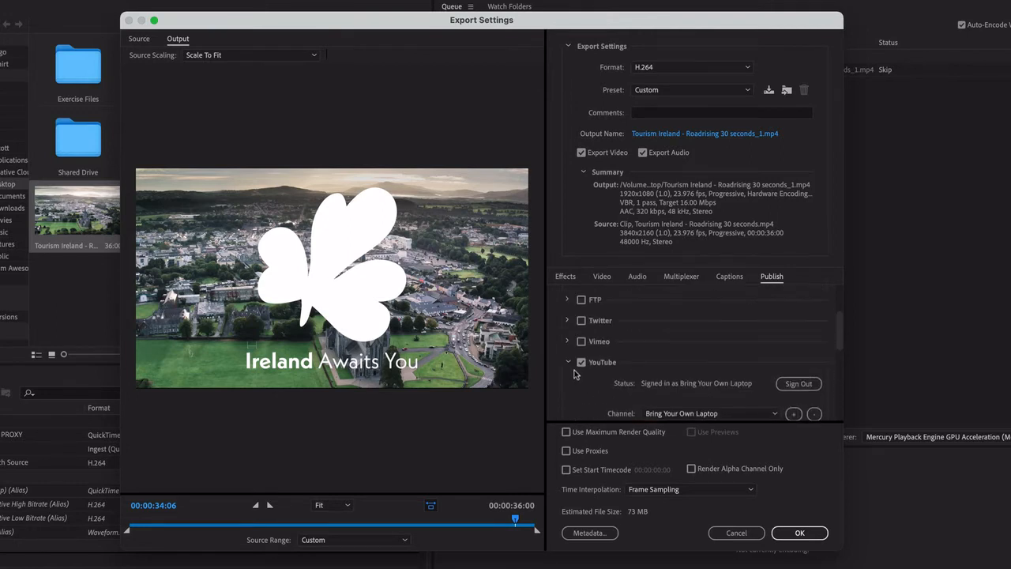
scroll(615, 363, "up", 2)
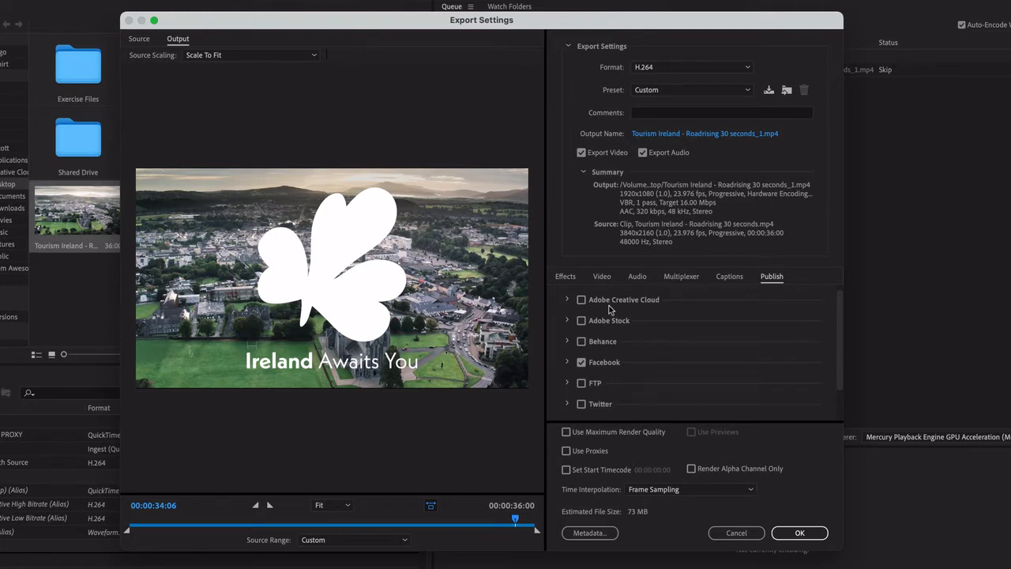
left_click(582, 301)
left_click(693, 343)
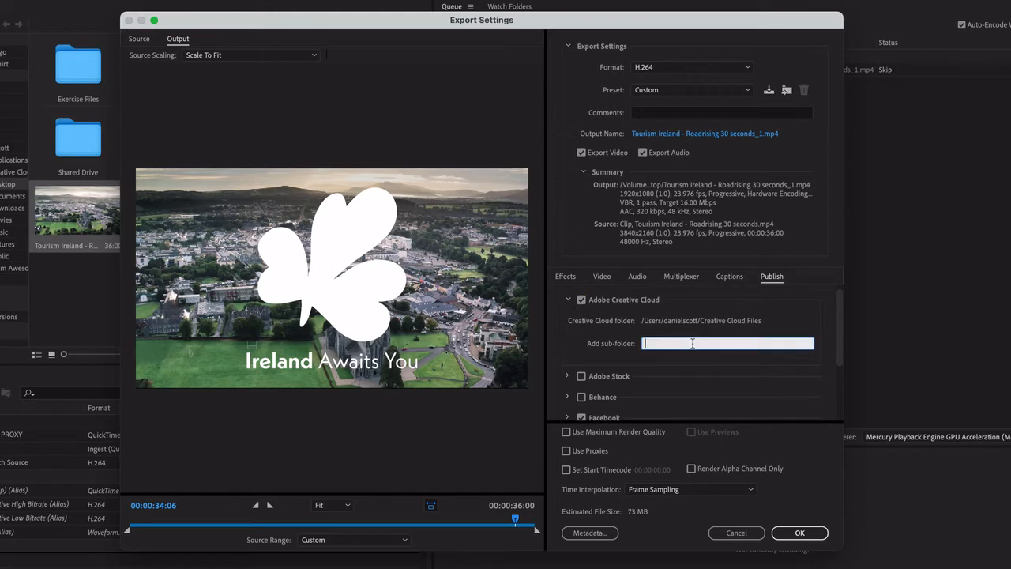
type("Tiktok")
left_click(568, 301)
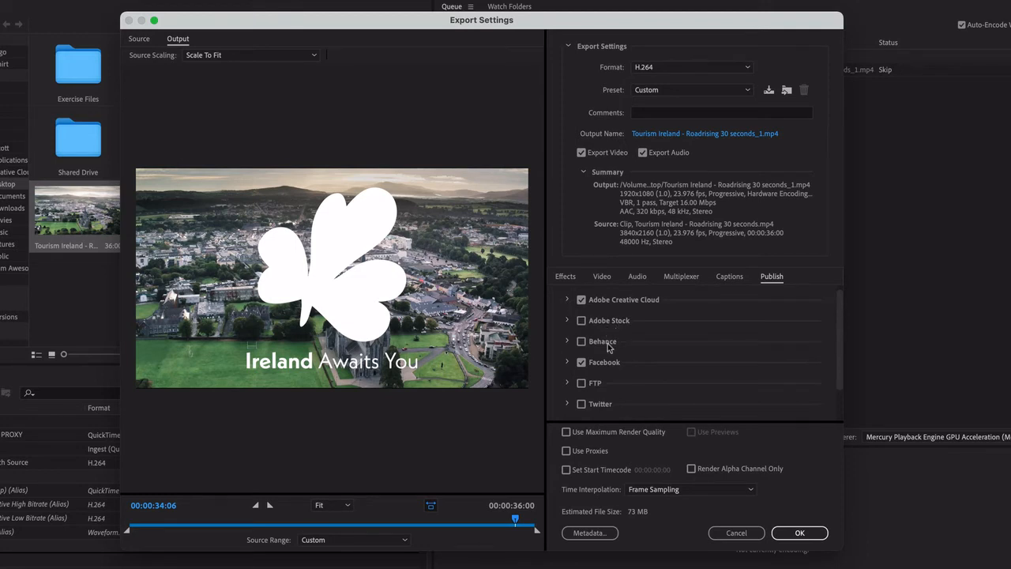
Review the chosen publish destinations and the captions options, accept the export settings, and start encoding the Tourism Ireland queue item.
scroll(656, 410, "down", 3)
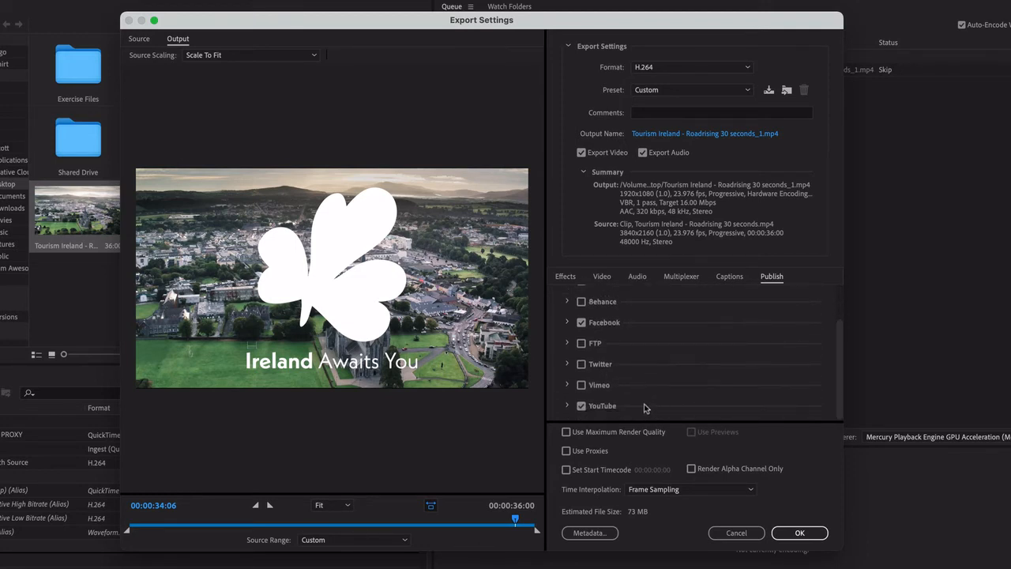
scroll(648, 409, "up", 2)
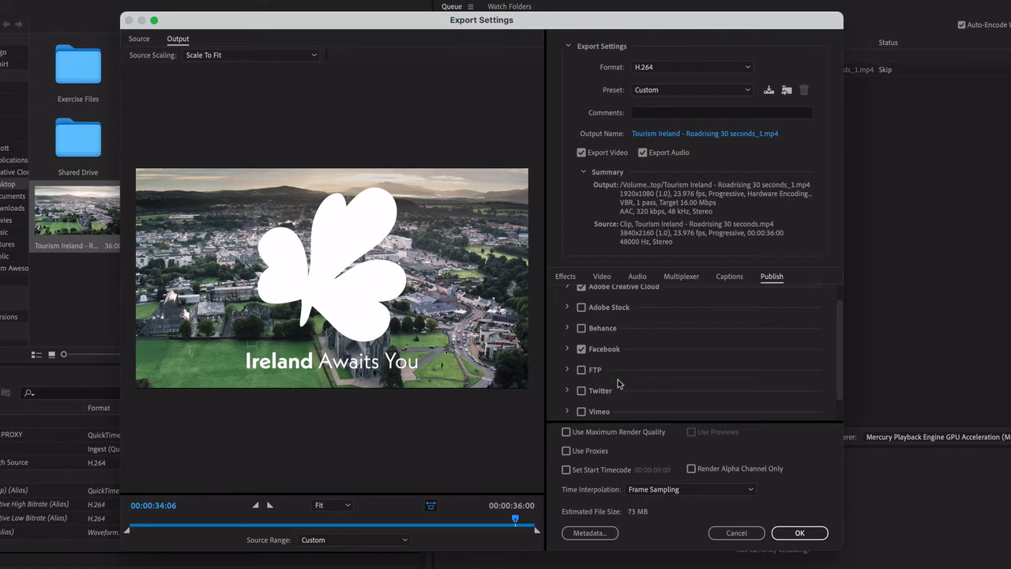
scroll(615, 381, "down", 2)
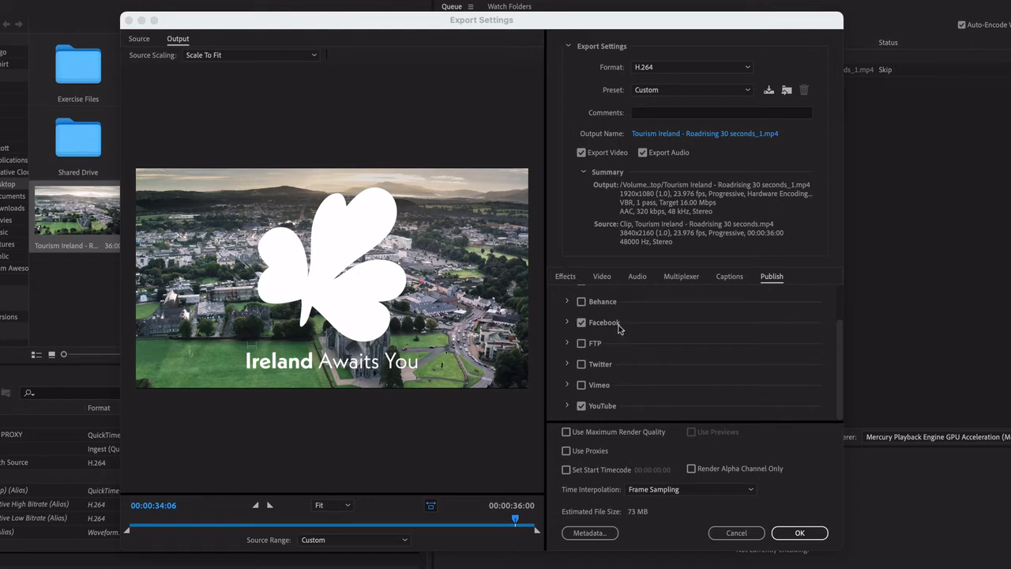
left_click(565, 277)
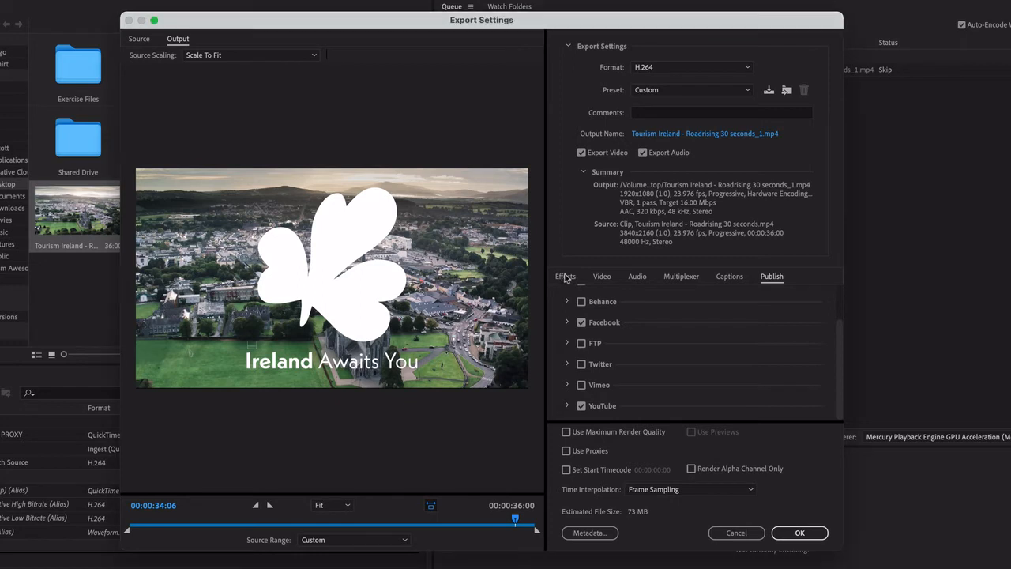
left_click(731, 278)
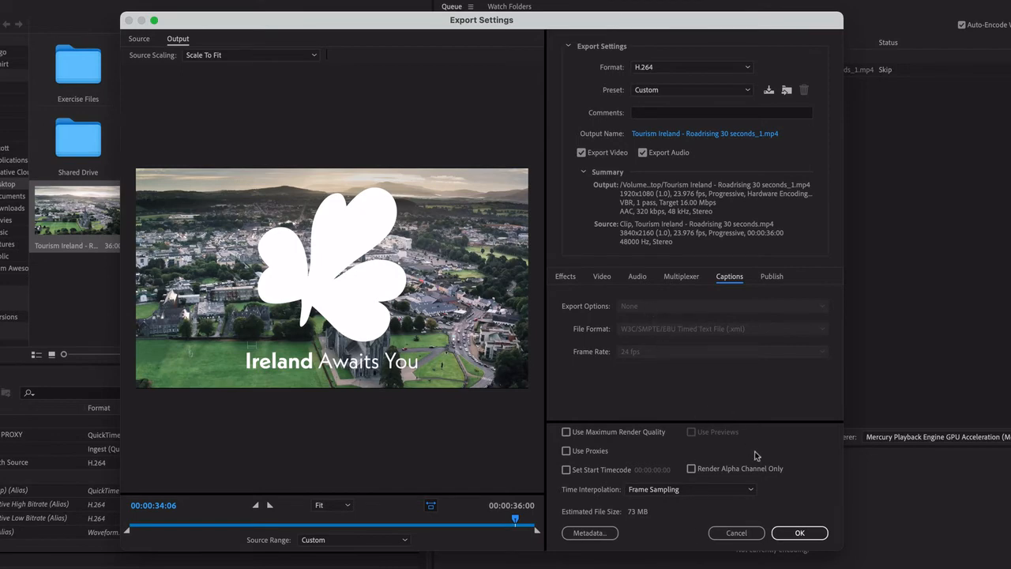
left_click(797, 534)
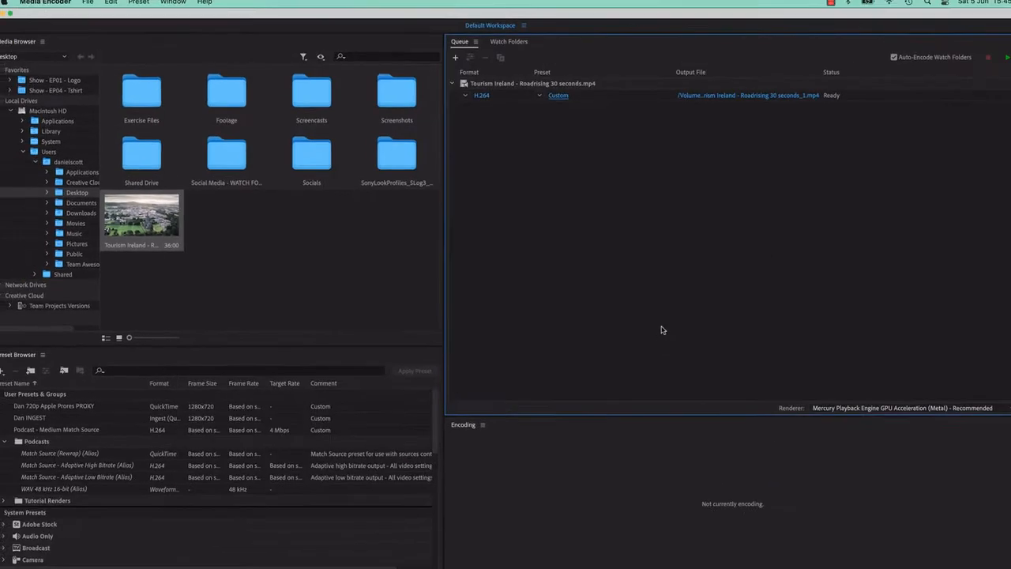
left_click(997, 61)
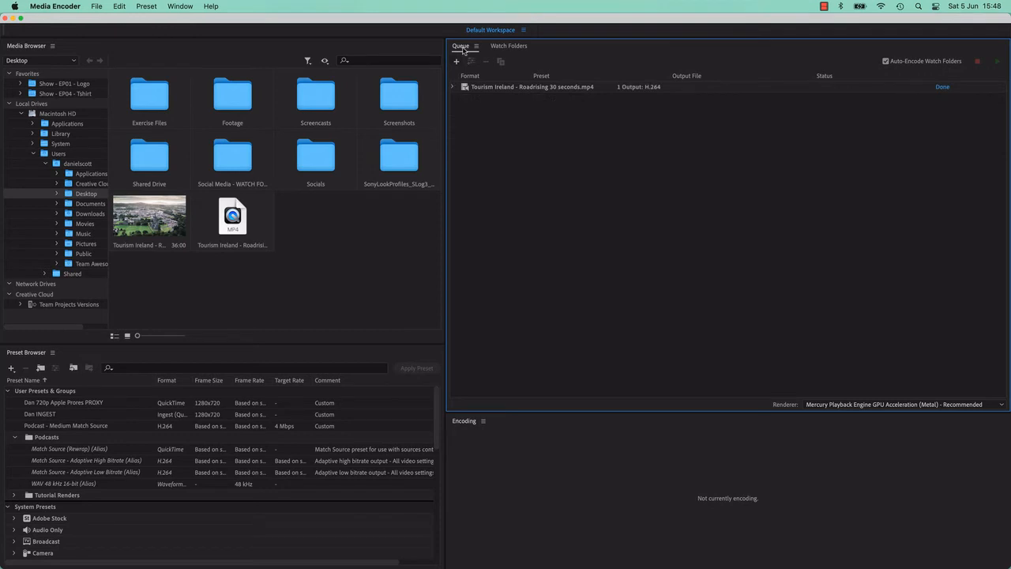
Compare the Tourism Ireland queue item with the output presets of the Social Media - WATCH FOLDER.
left_click(509, 46)
left_click(457, 46)
left_click(509, 46)
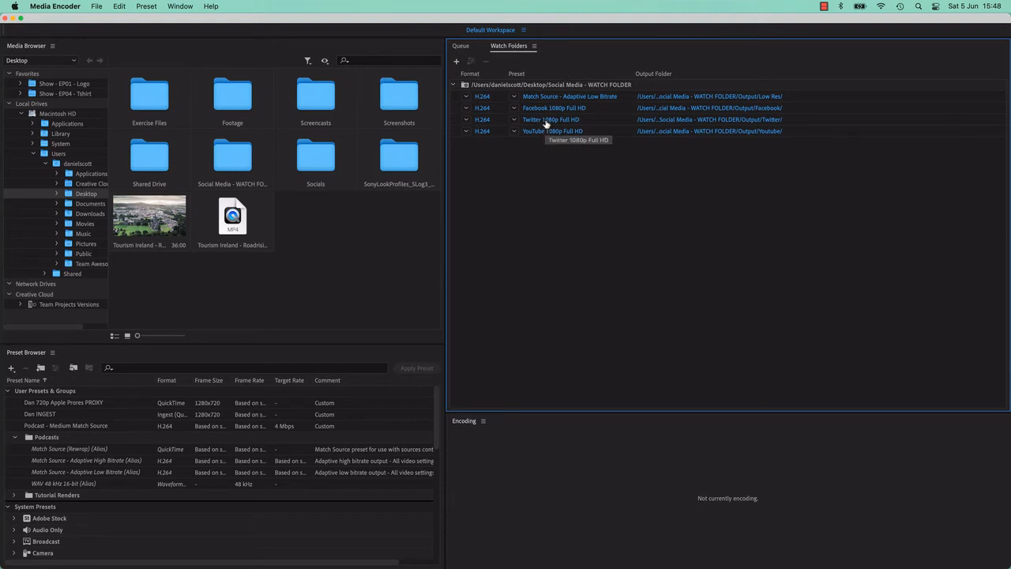
left_click(465, 47)
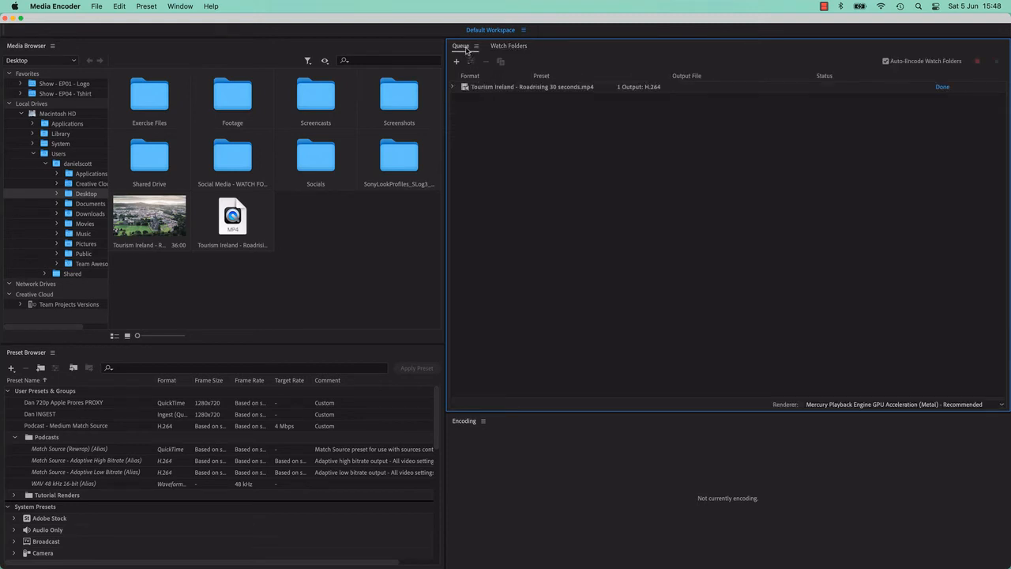
left_click(514, 91)
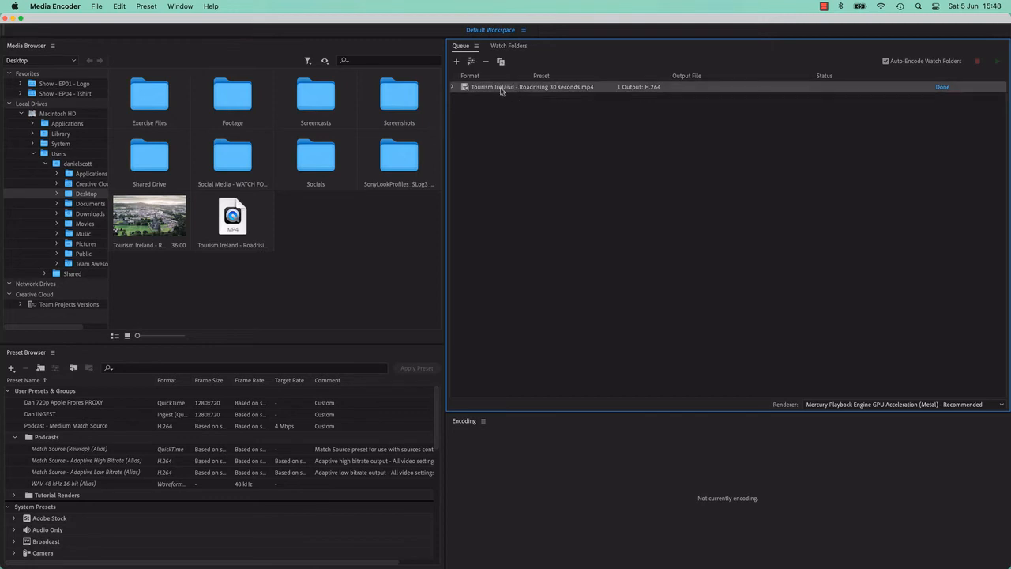
left_click(502, 47)
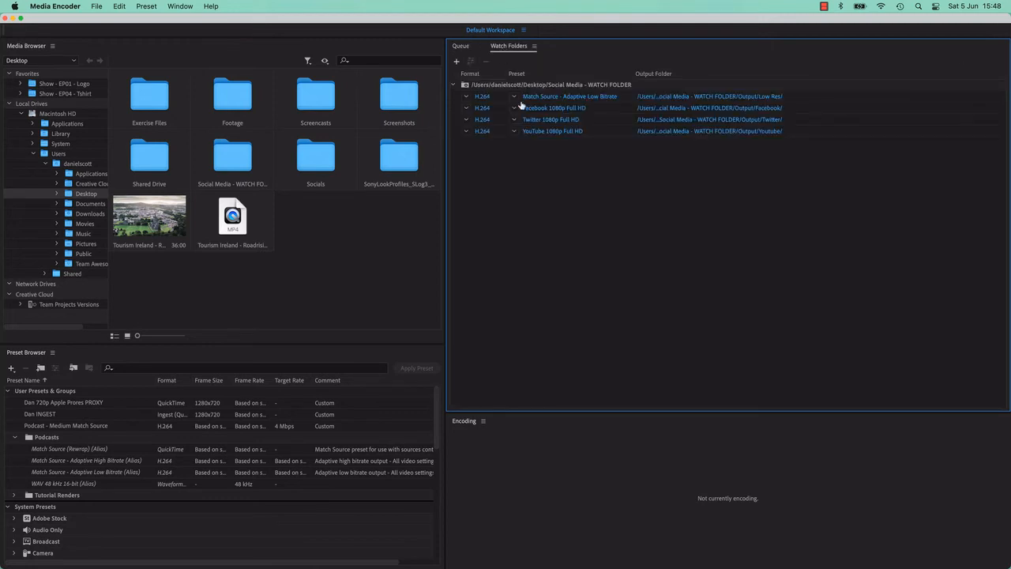
Enable YouTube publishing for the watch folder's YouTube 1080p Full HD output and check the publish options of the Twitter 1080p Full HD output.
left_click(551, 133)
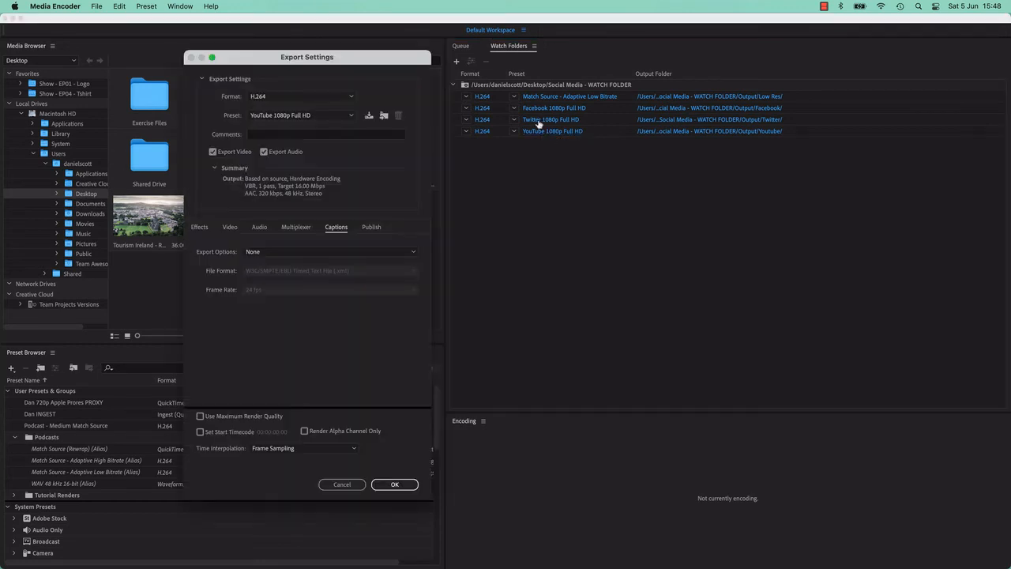
left_click(371, 227)
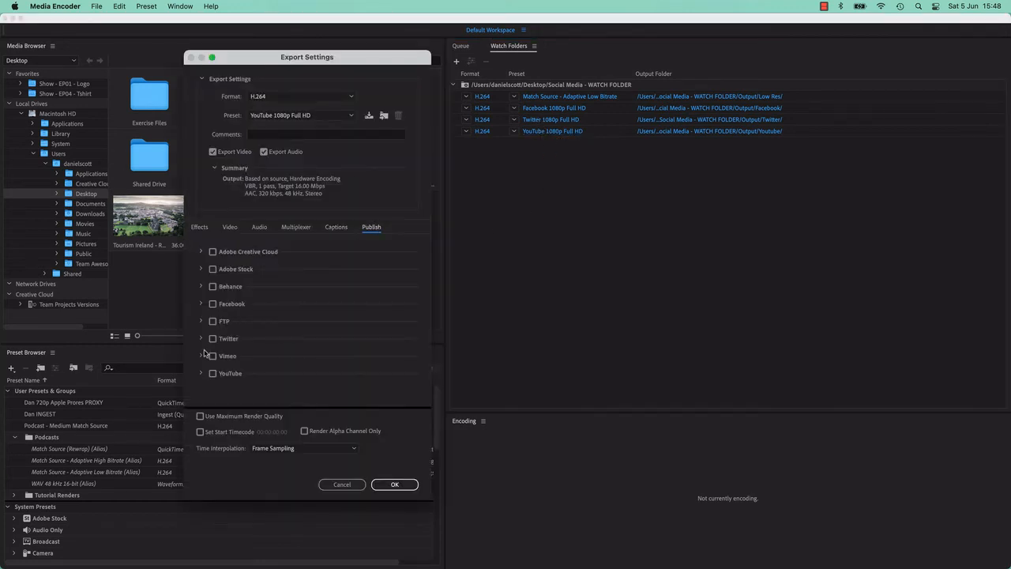
left_click(213, 373)
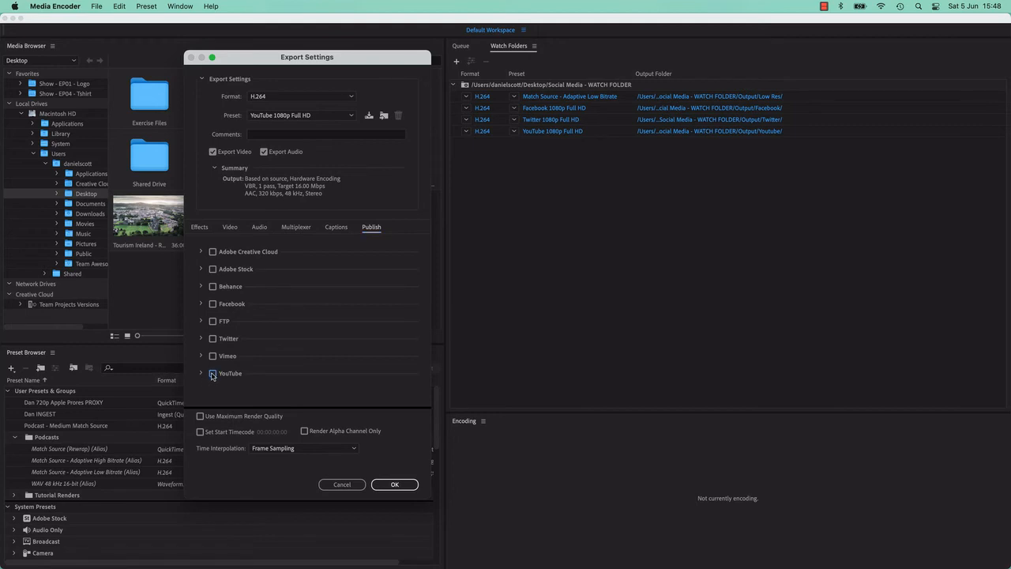
left_click(386, 482)
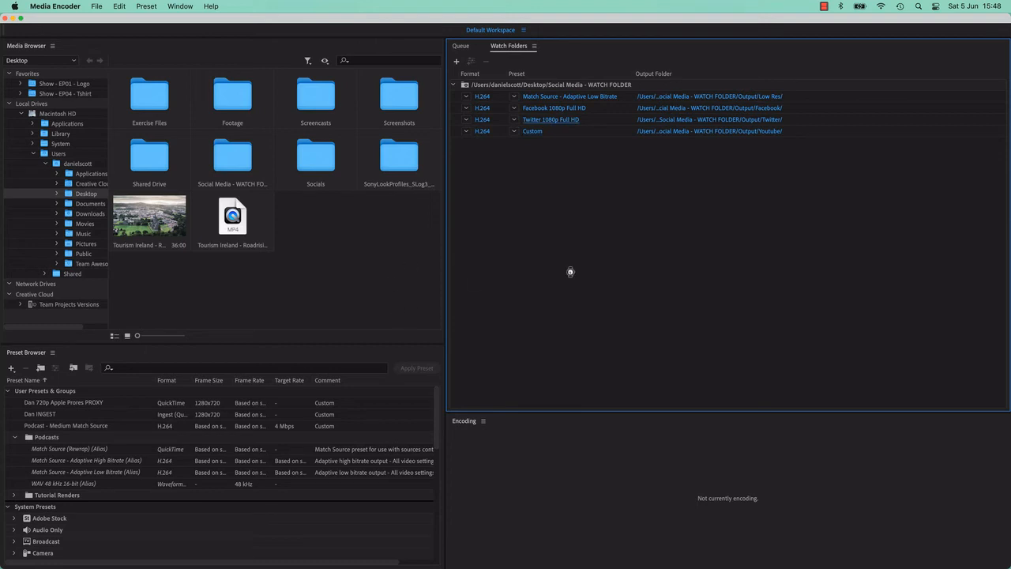
left_click(550, 119)
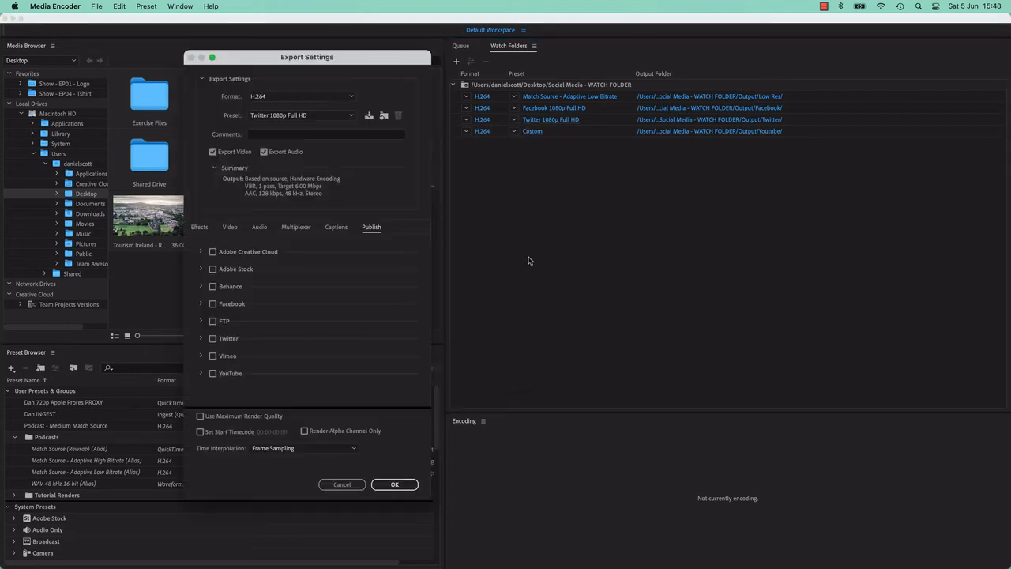
left_click(341, 484)
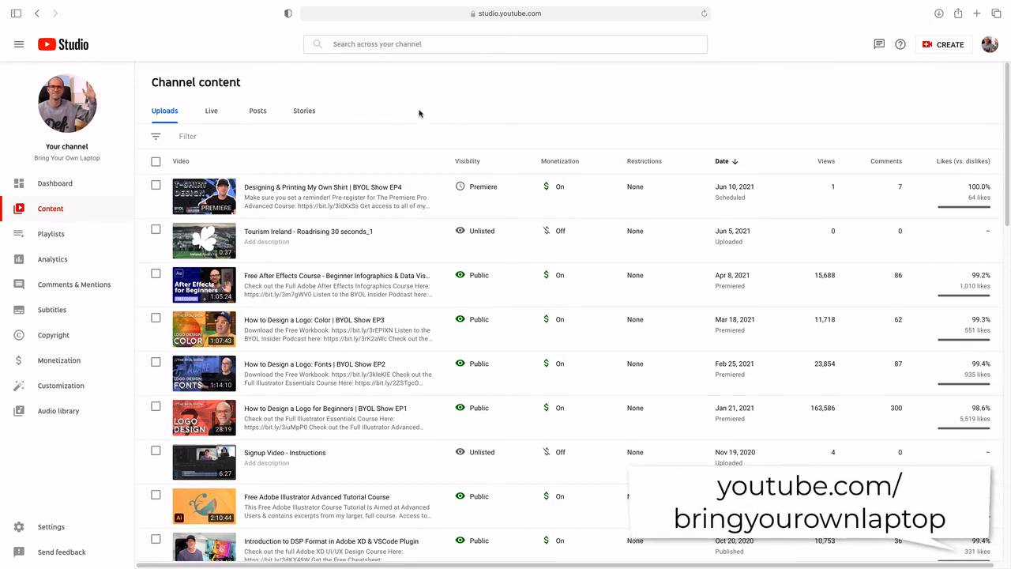
Check the uploaded Tourism Ireland video's details in YouTube Studio and play its post on the Bring Your Own Laptop Facebook page.
mouse_move(351, 242)
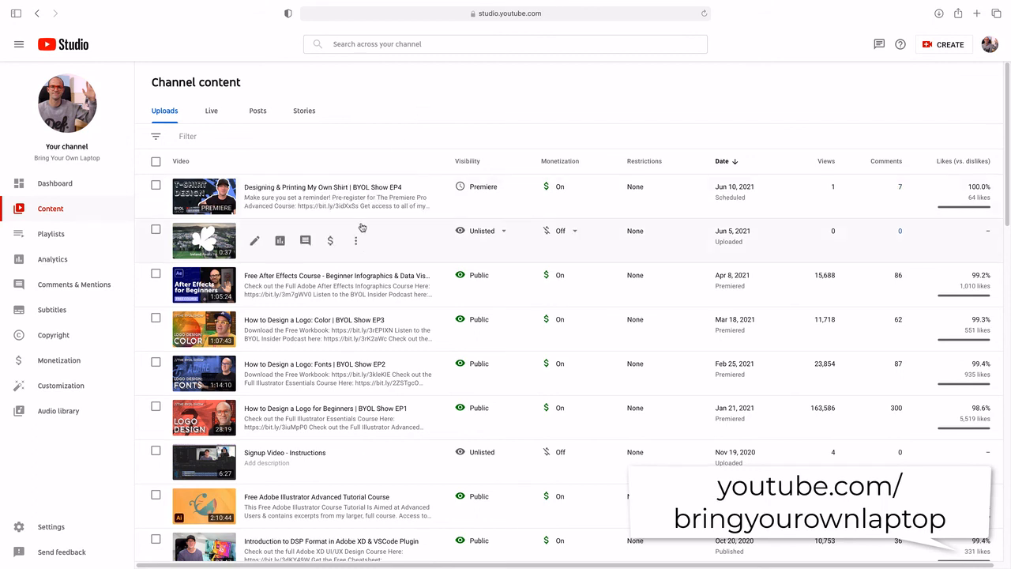
left_click(256, 244)
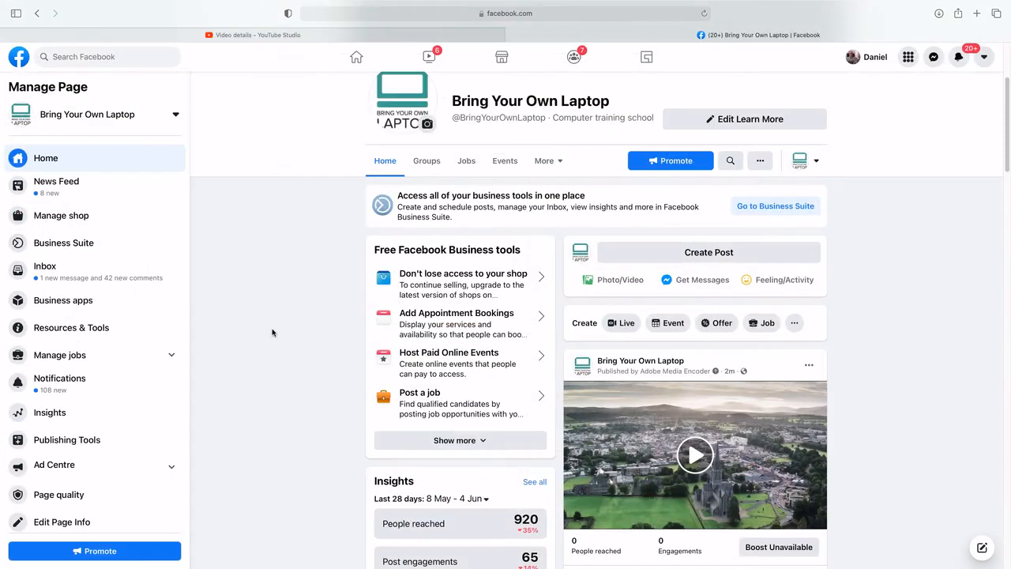
scroll(281, 339, "down", 5)
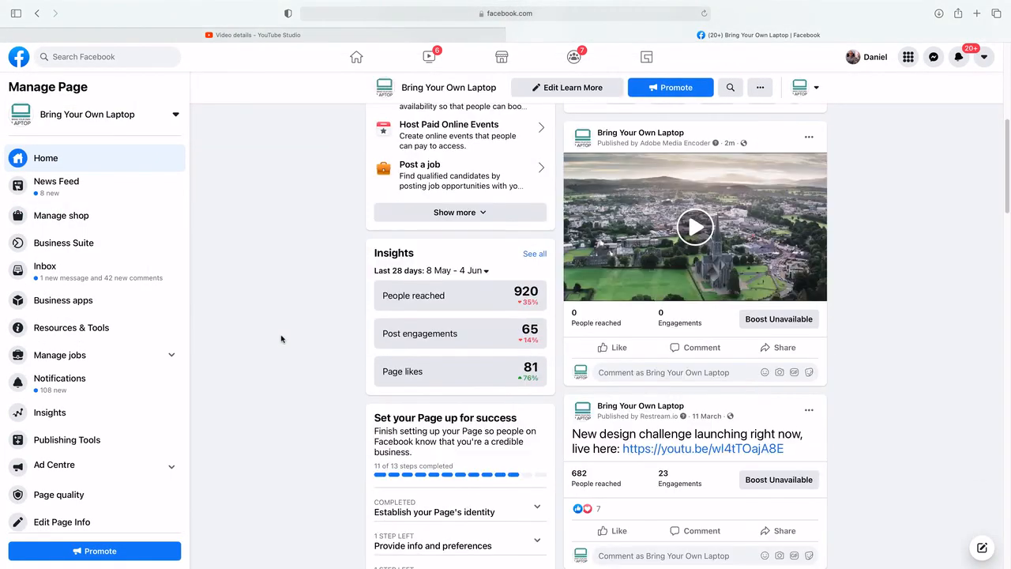
left_click(696, 229)
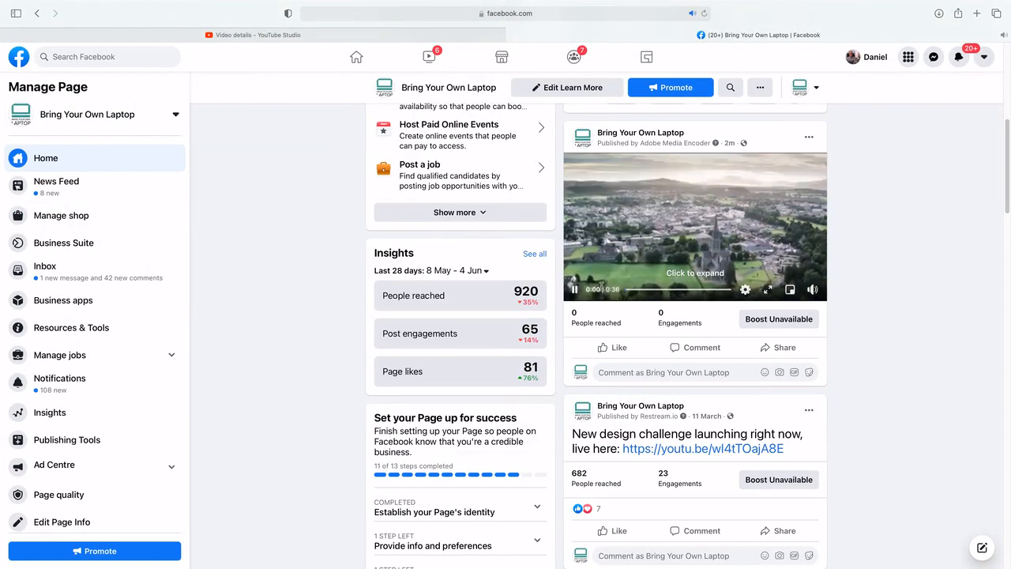
left_click(575, 290)
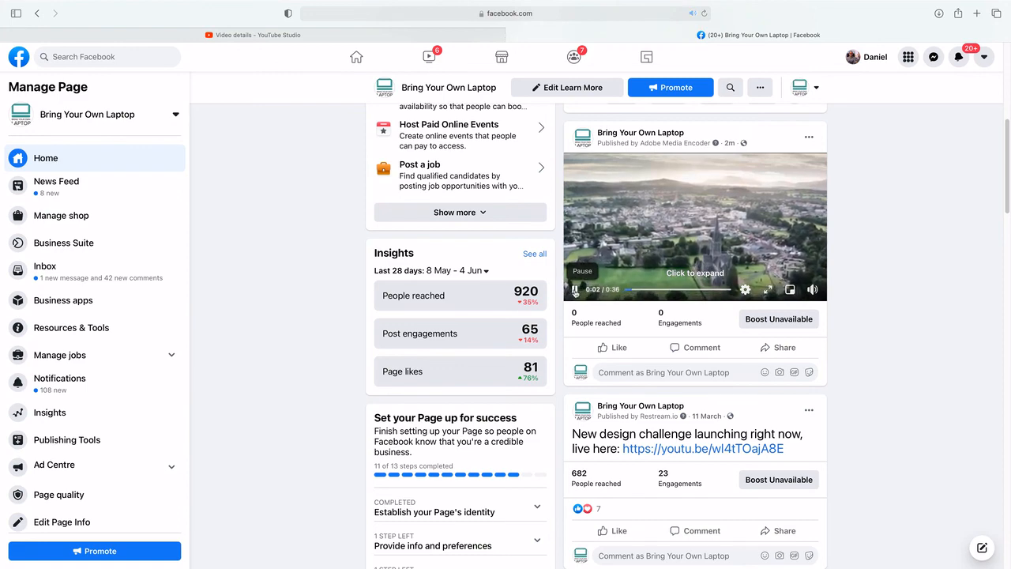
scroll(305, 308, "up", 5)
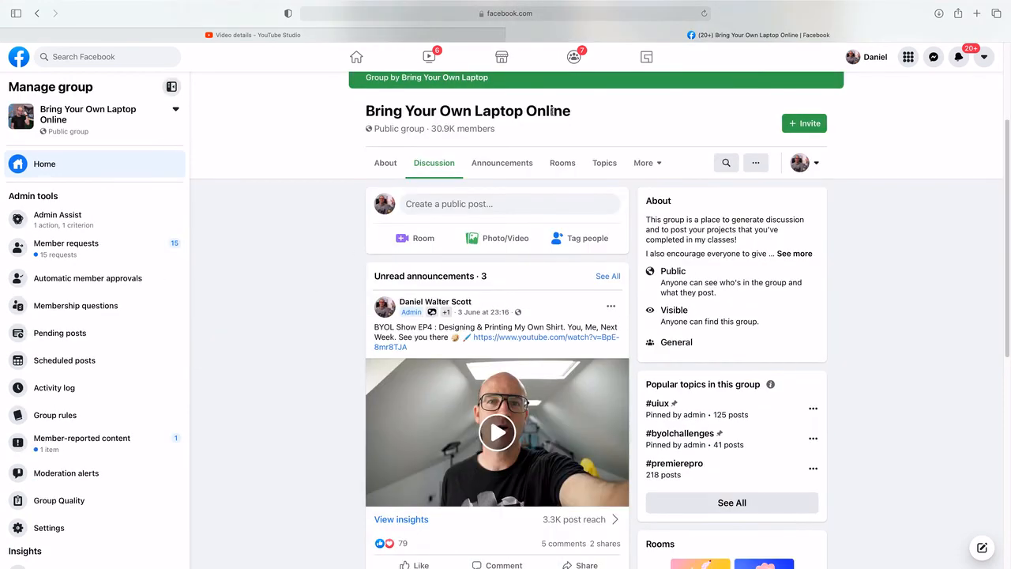
Browse the member posts in the Bring Your Own Laptop Online Facebook group and switch back to Media Encoder.
scroll(328, 407, "down", 15)
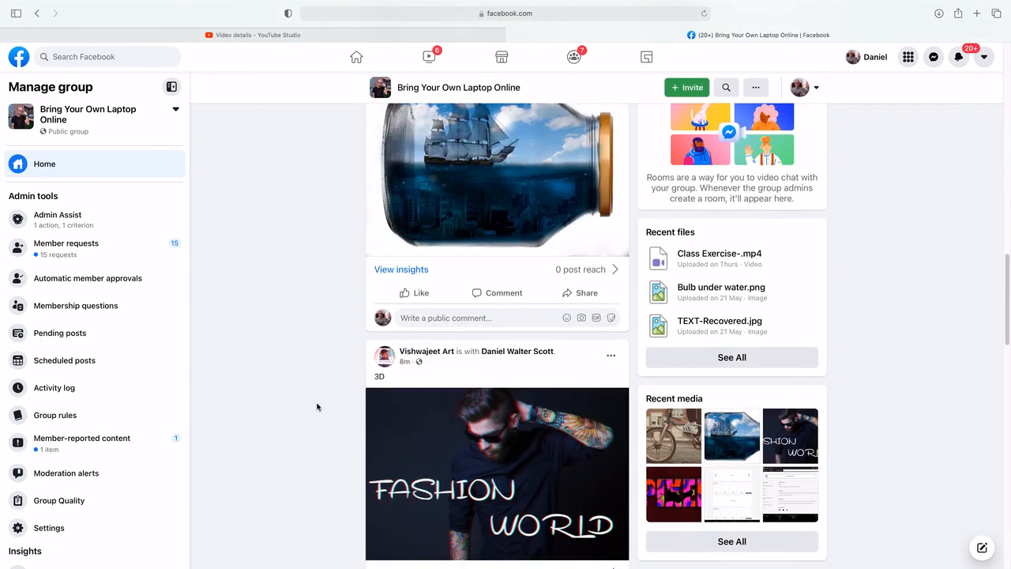
scroll(316, 405, "down", 20)
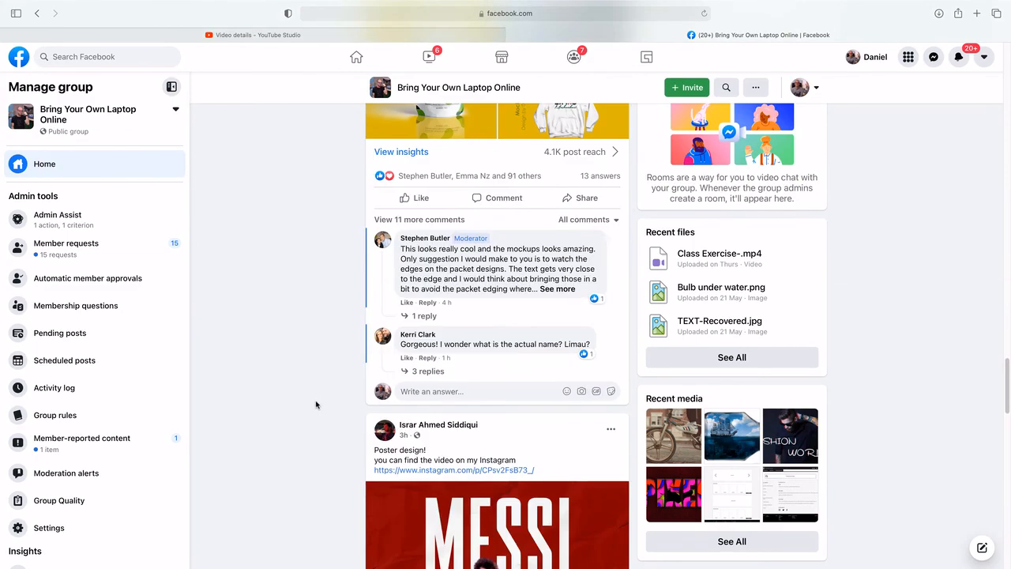
scroll(315, 404, "down", 20)
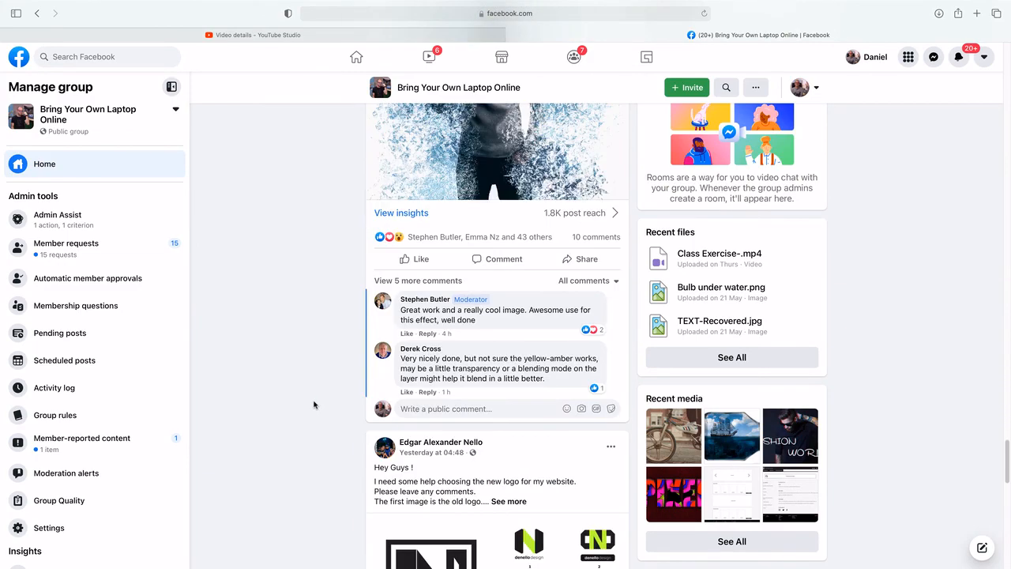
scroll(312, 403, "down", 12)
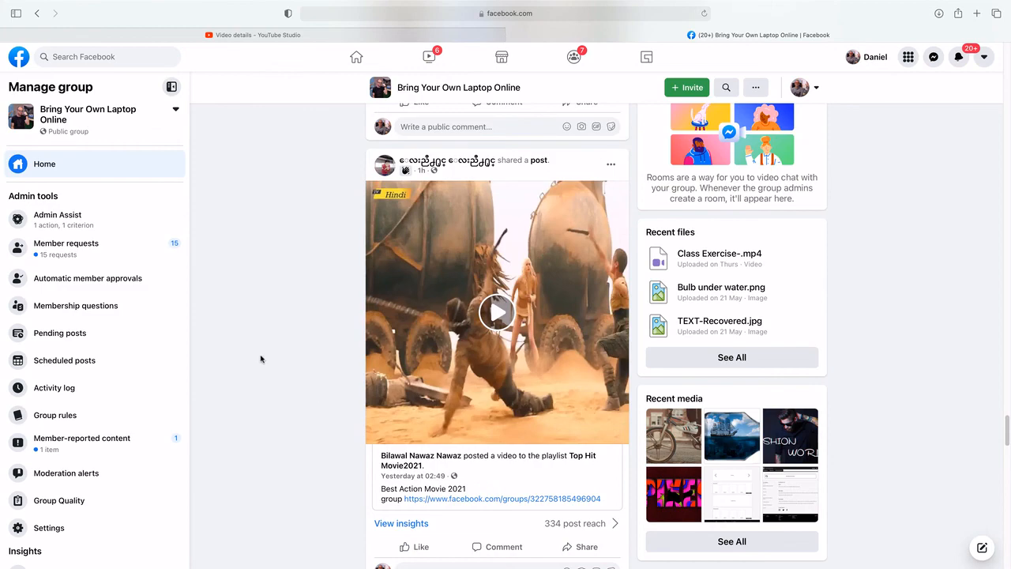
scroll(316, 364, "down", 10)
scroll(316, 364, "down", 10)
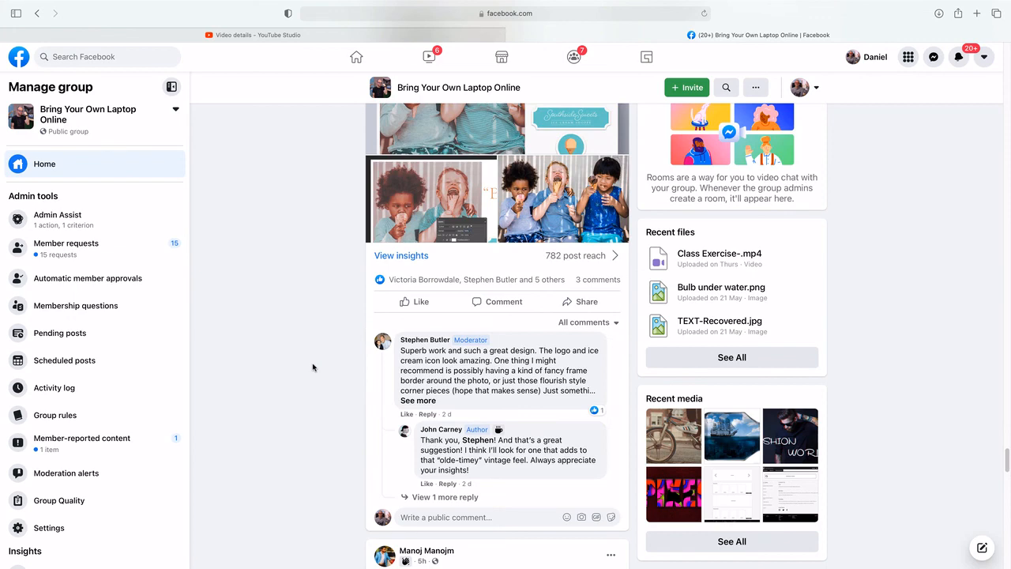
key("ctrl+Left")
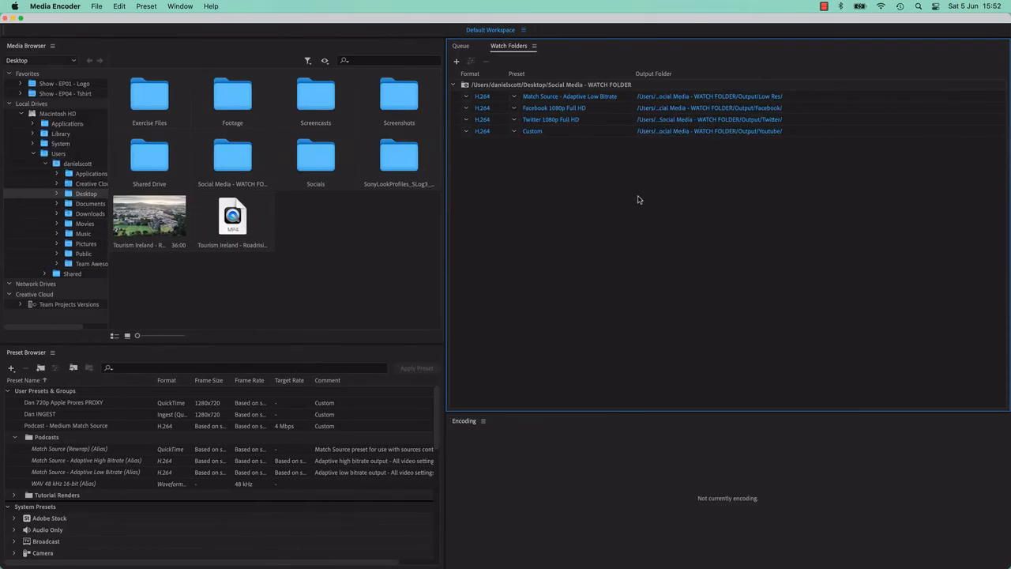